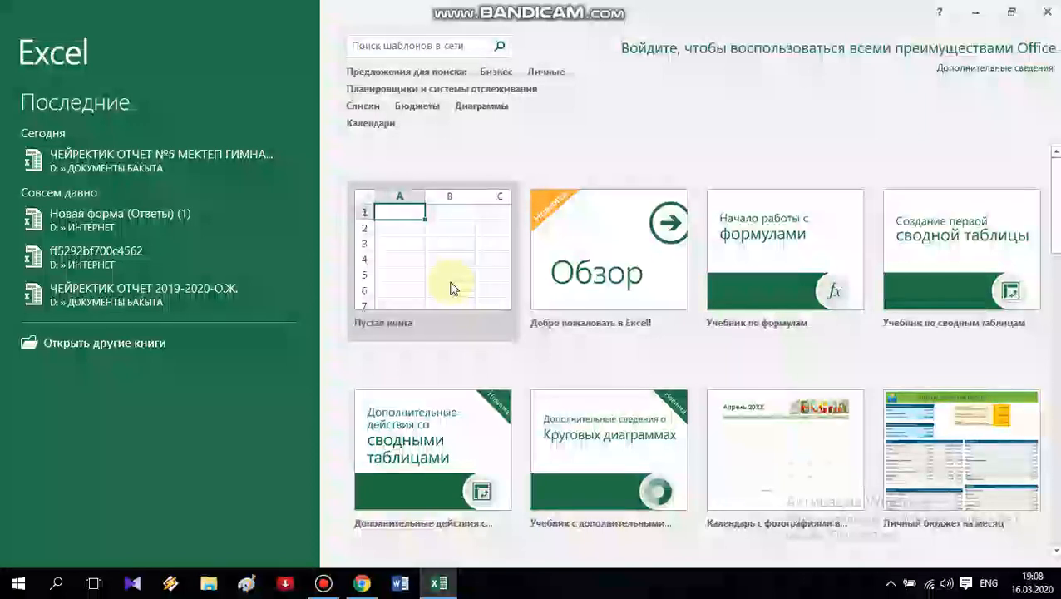
- Create a blank workbook and select cell B2
click(451, 289)
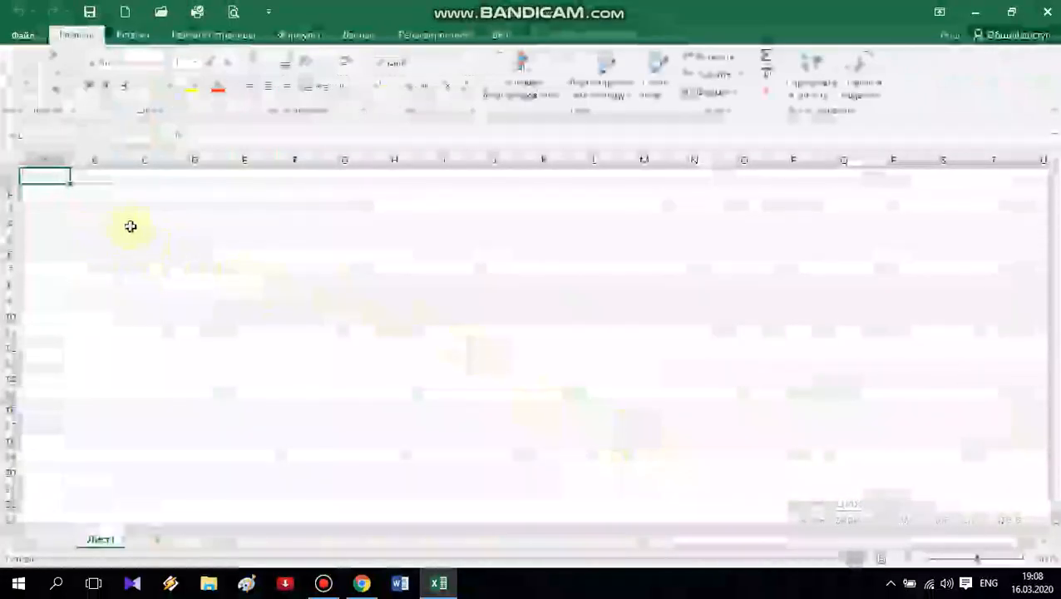
click(93, 190)
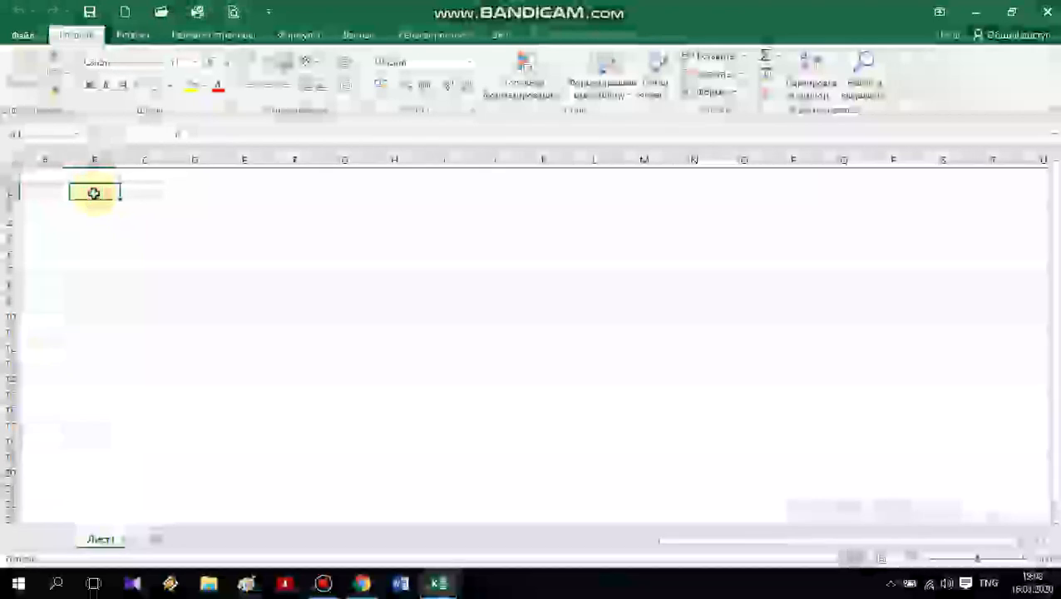
double_click(94, 192)
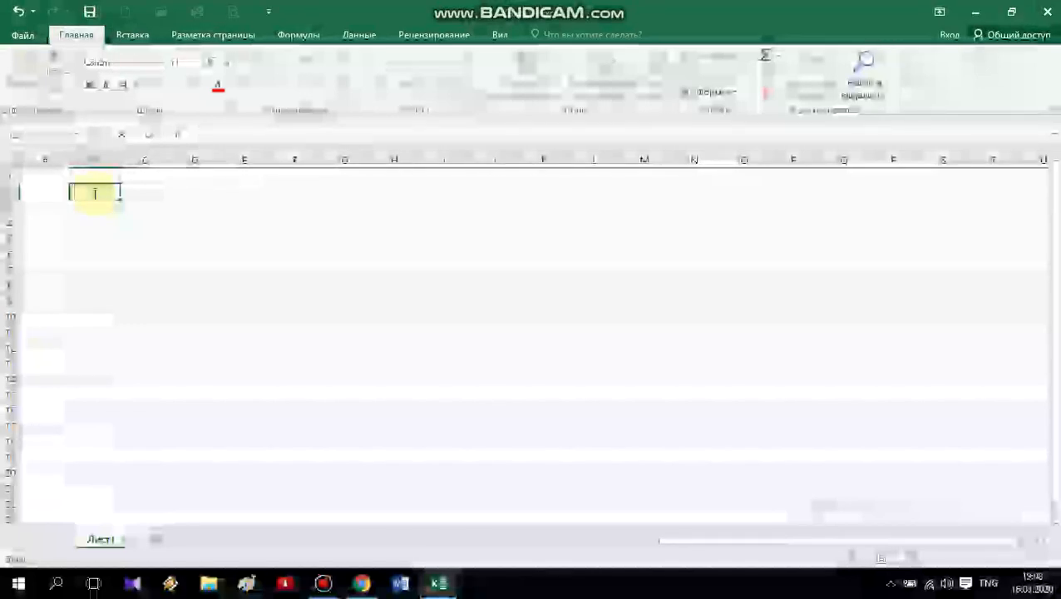
key(Escape)
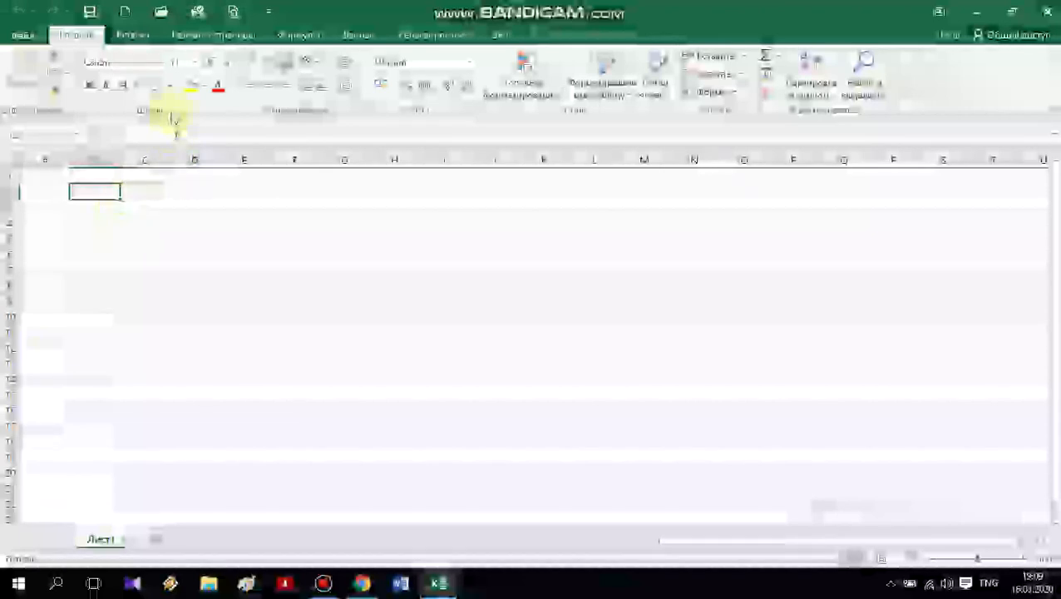
- Insert an equation object using the circle-area preset and clear its contents
click(133, 35)
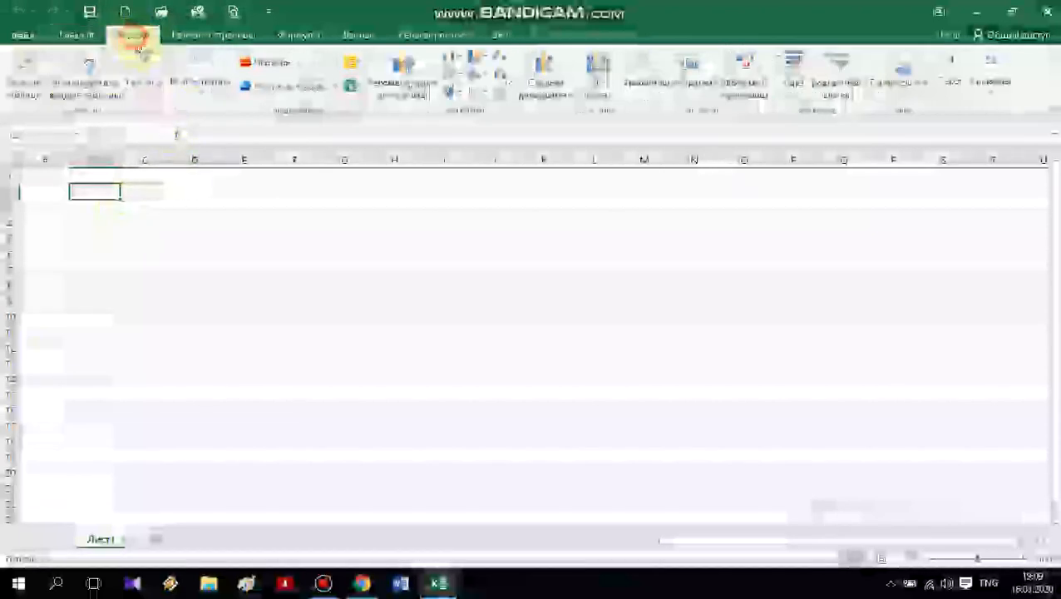
click(988, 83)
click(995, 154)
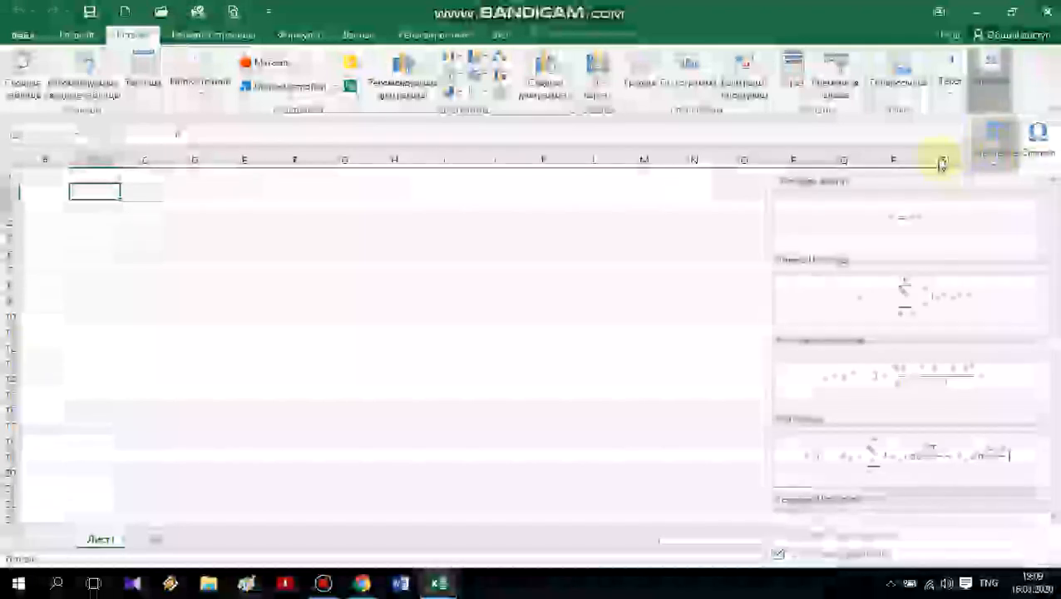
click(819, 219)
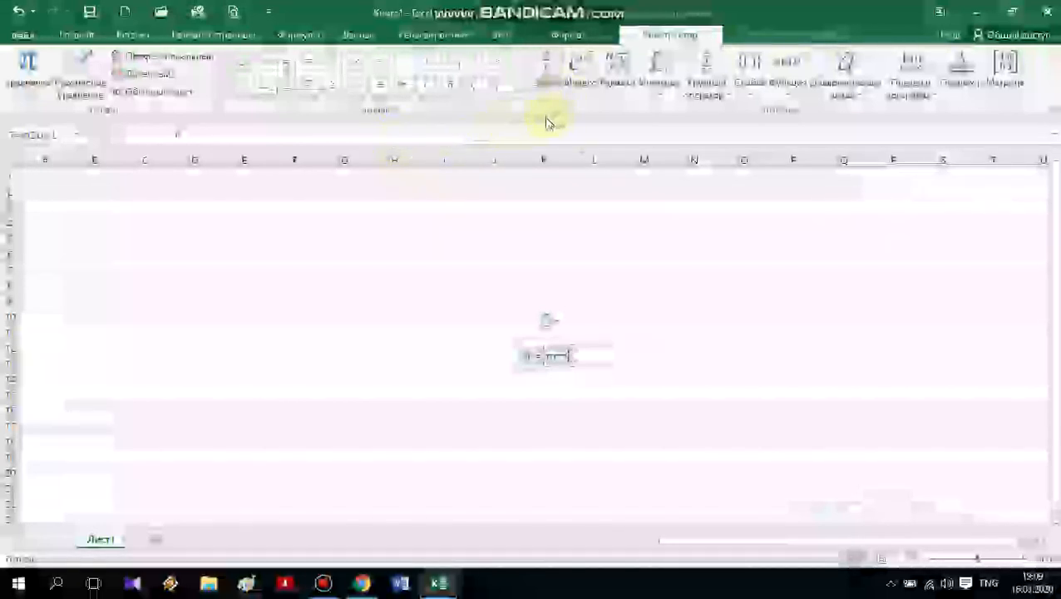
key(BackSpace)
key(BackSpace)
key(BackSpace)
key(BackSpace)
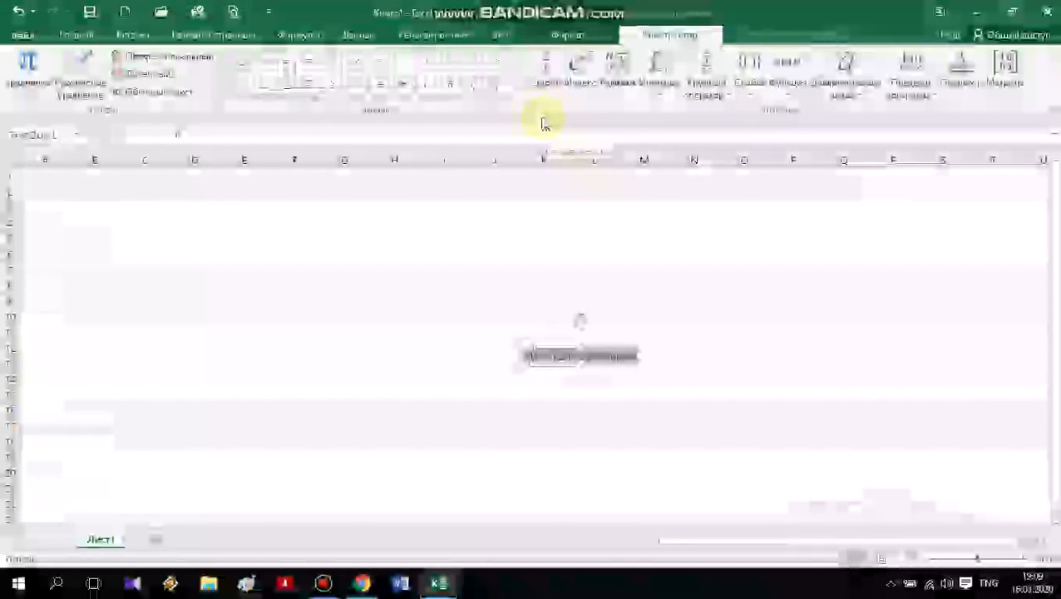
- Build a quadratic function in the equation object, starting y = 2x² − 5x and ending in a constant, with the exponent as a superscript
click(579, 74)
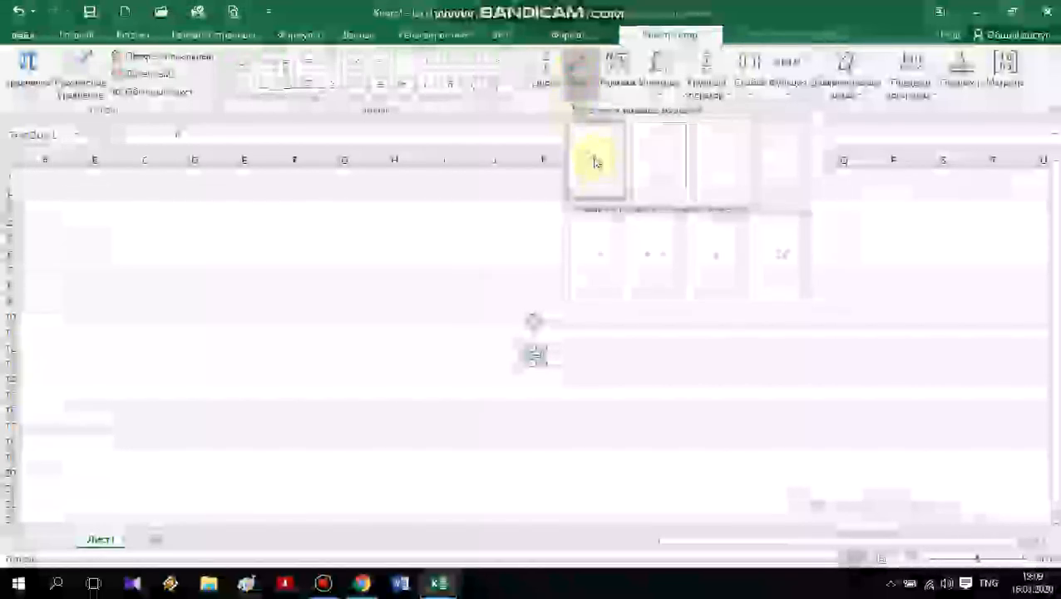
click(594, 157)
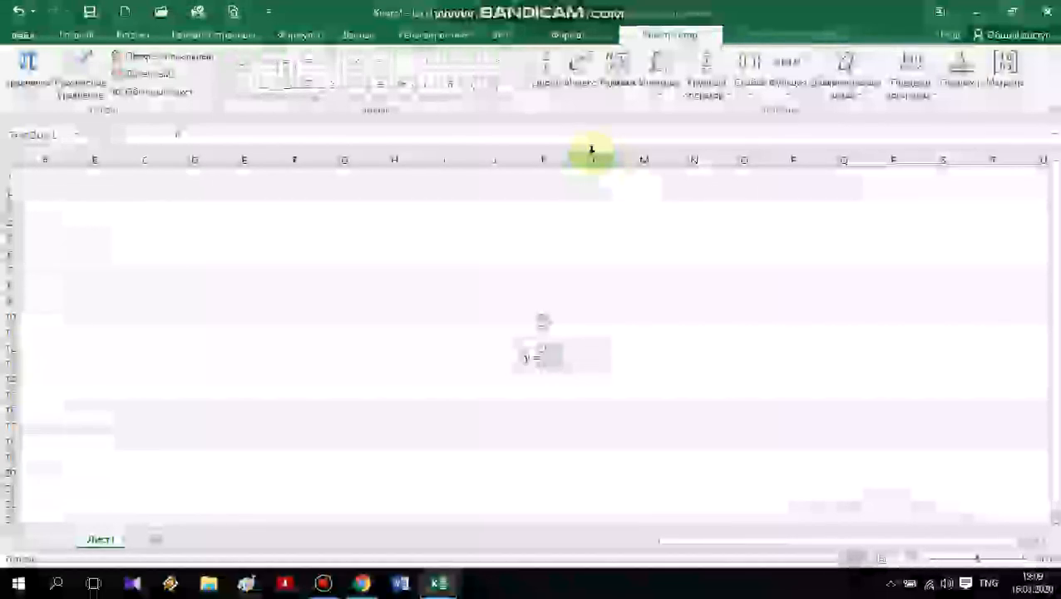
key(Left)
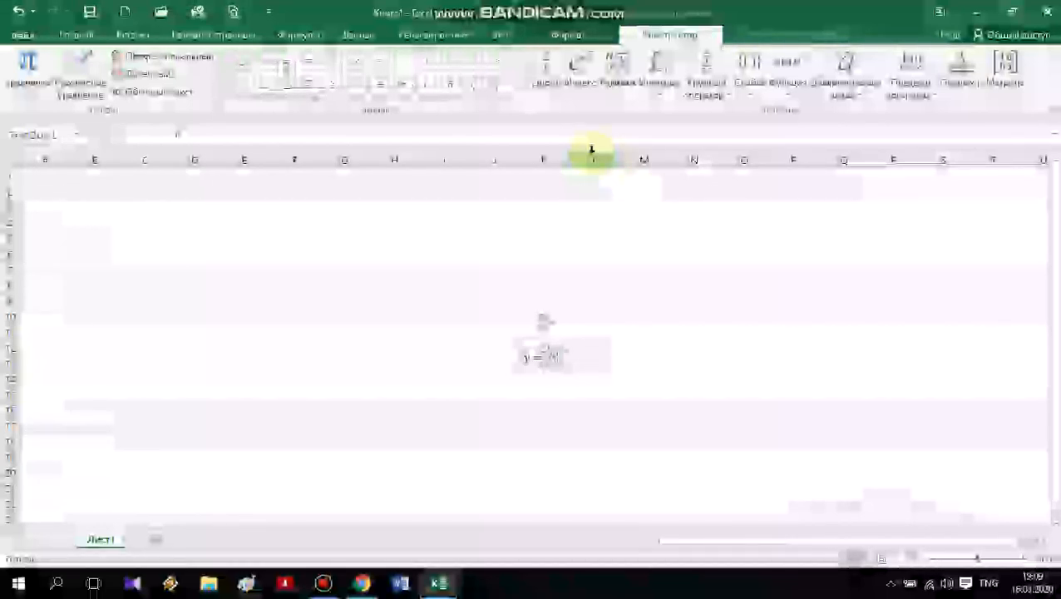
text(x)
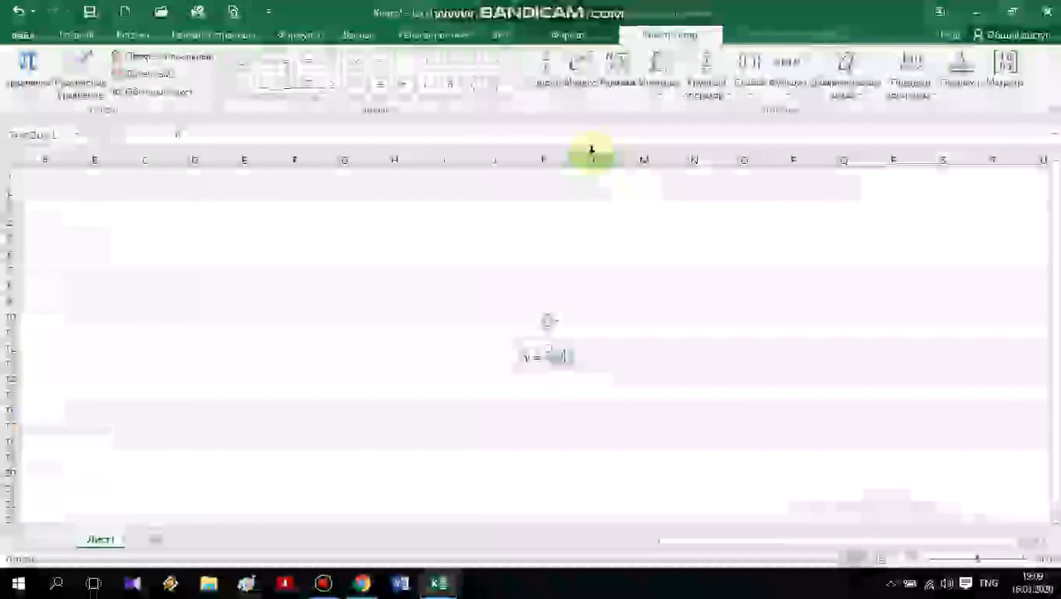
key(BackSpace)
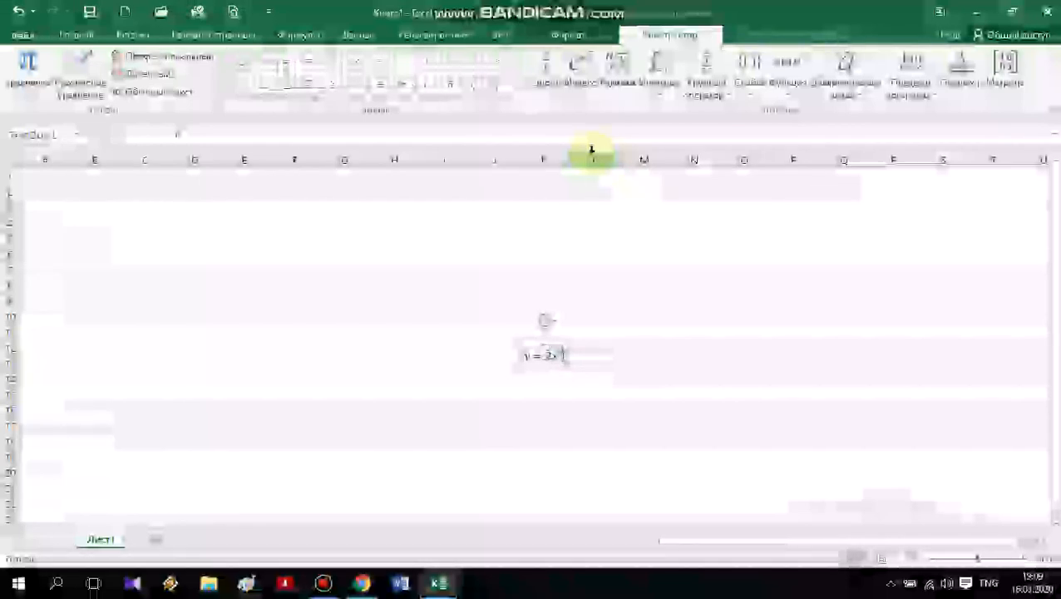
text(10)
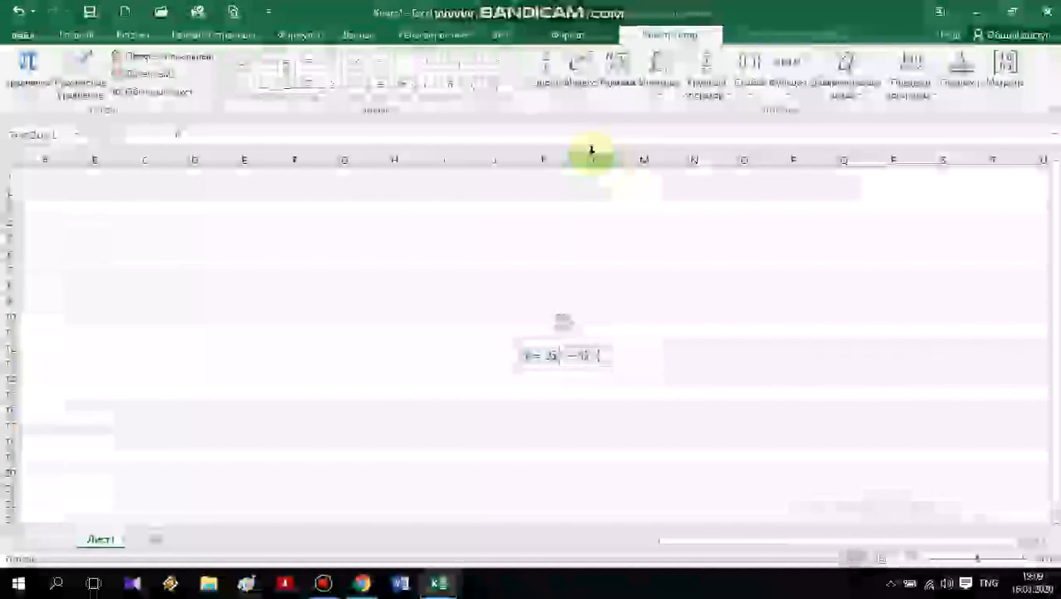
text(^)
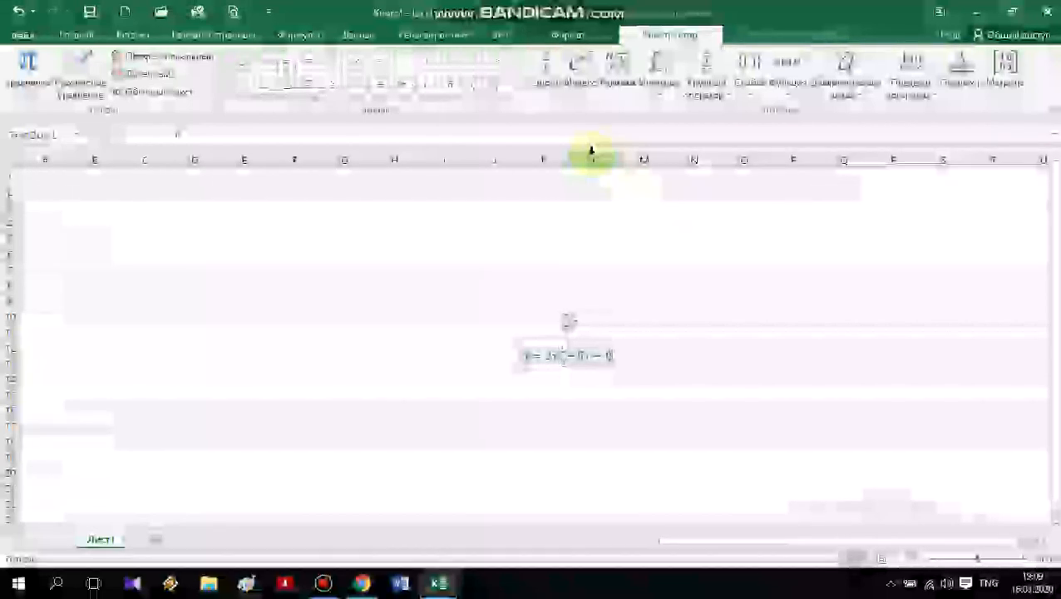
click(593, 428)
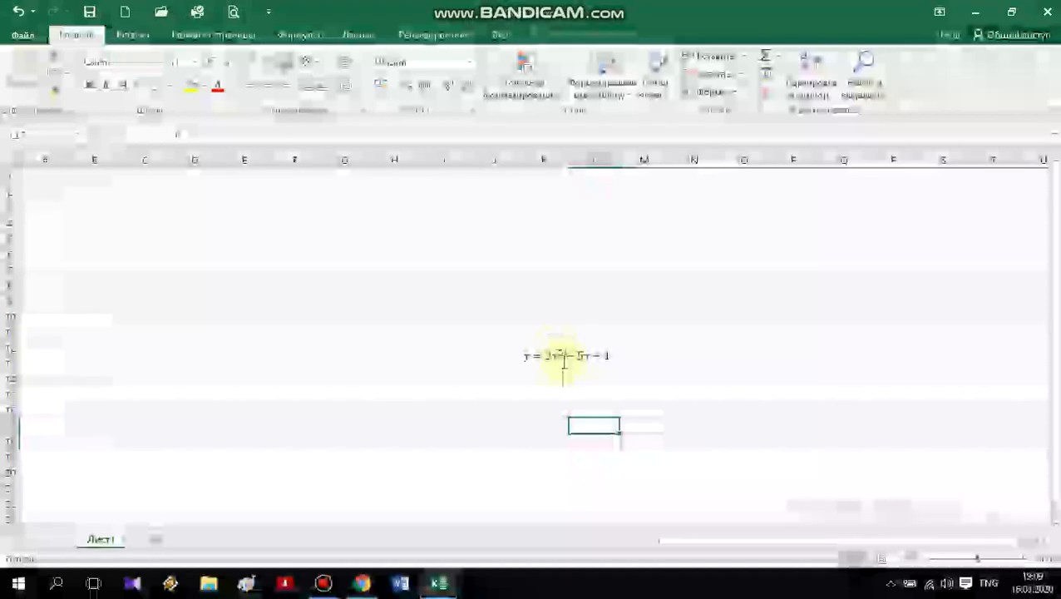
- Move the equation object up to row 2, over columns C and D
click(549, 353)
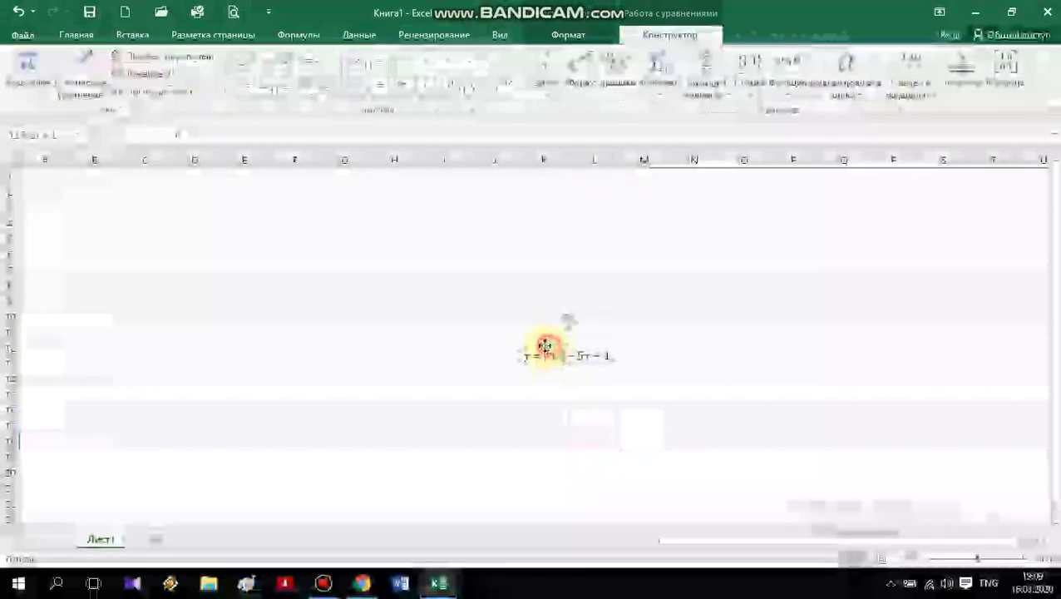
drag(544, 345, 159, 180)
click(158, 211)
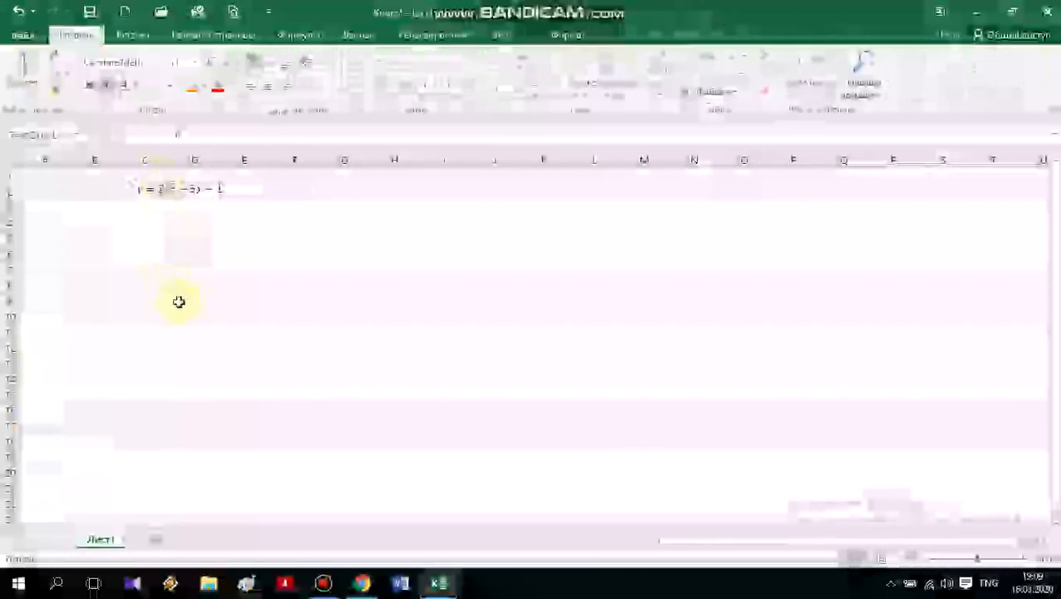
- Enter the headings x in B5 and y in C5 and centre them
click(92, 235)
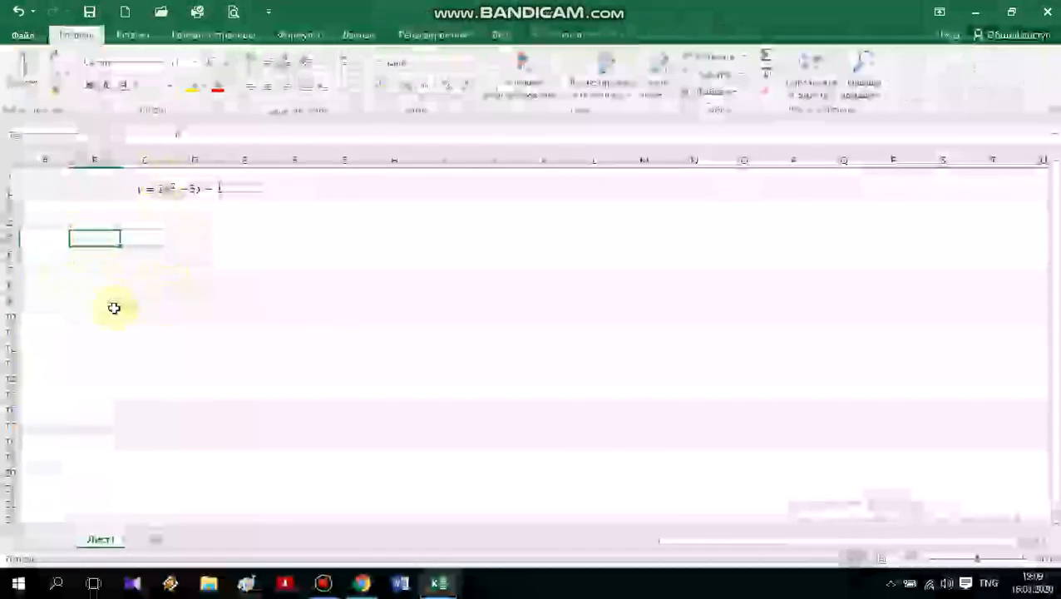
text(x)
key(Tab)
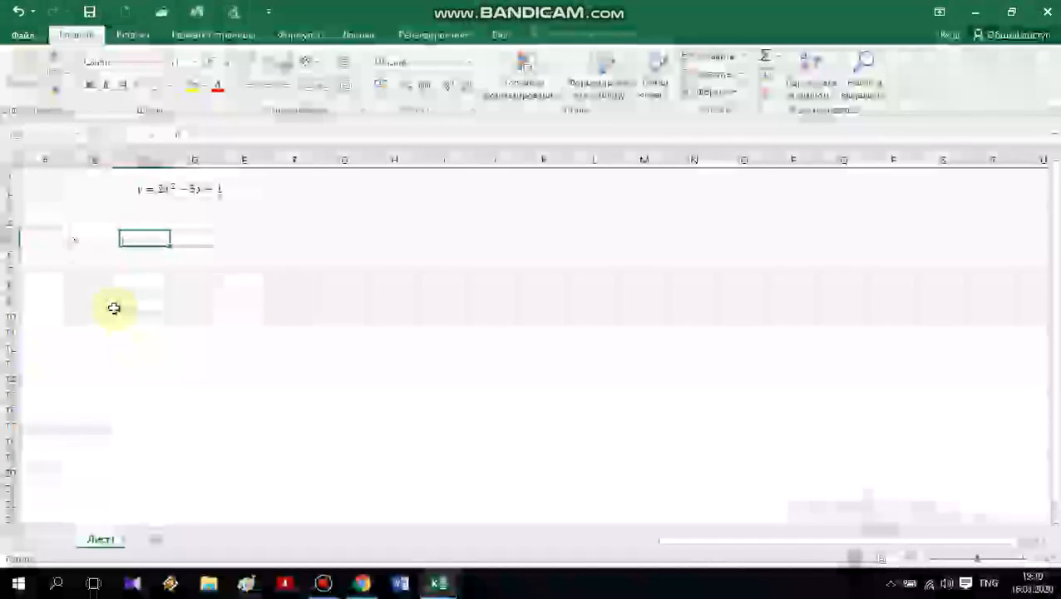
text(y)
key(Tab)
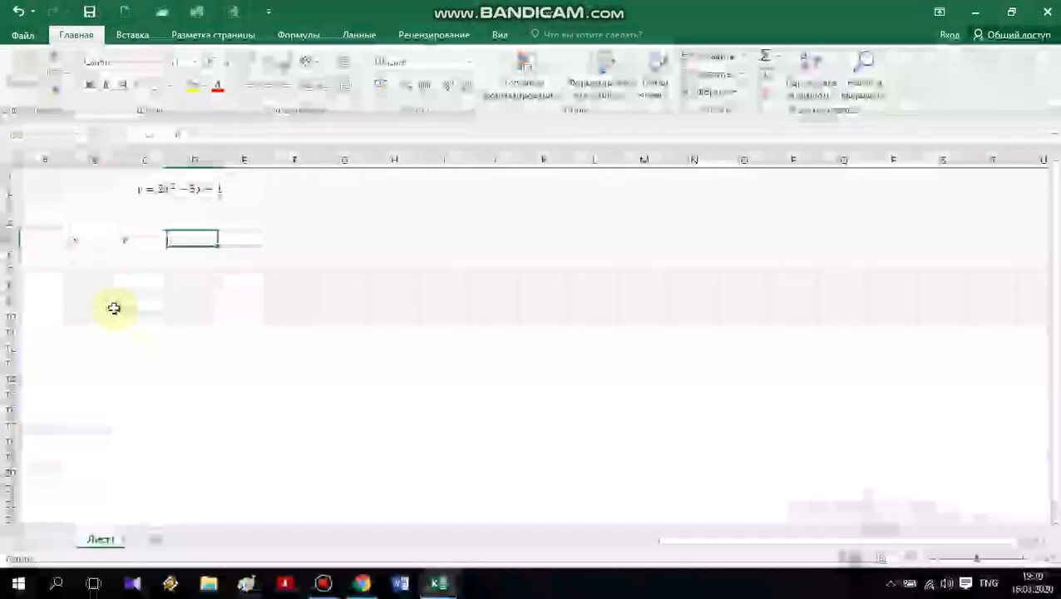
drag(81, 240, 137, 240)
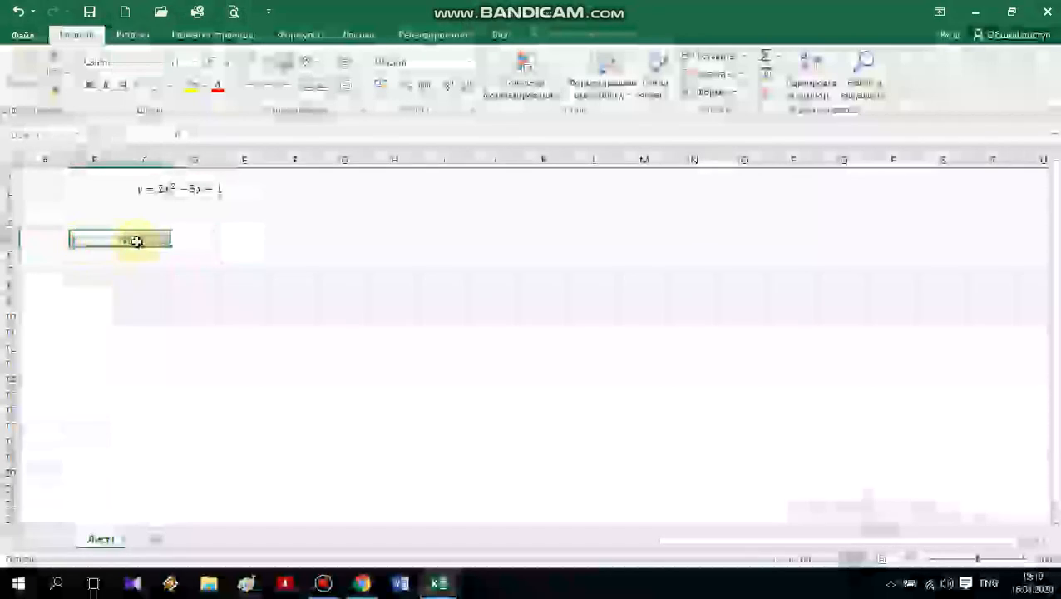
click(270, 88)
- Enter -3 as the first x value in cell B6
click(96, 253)
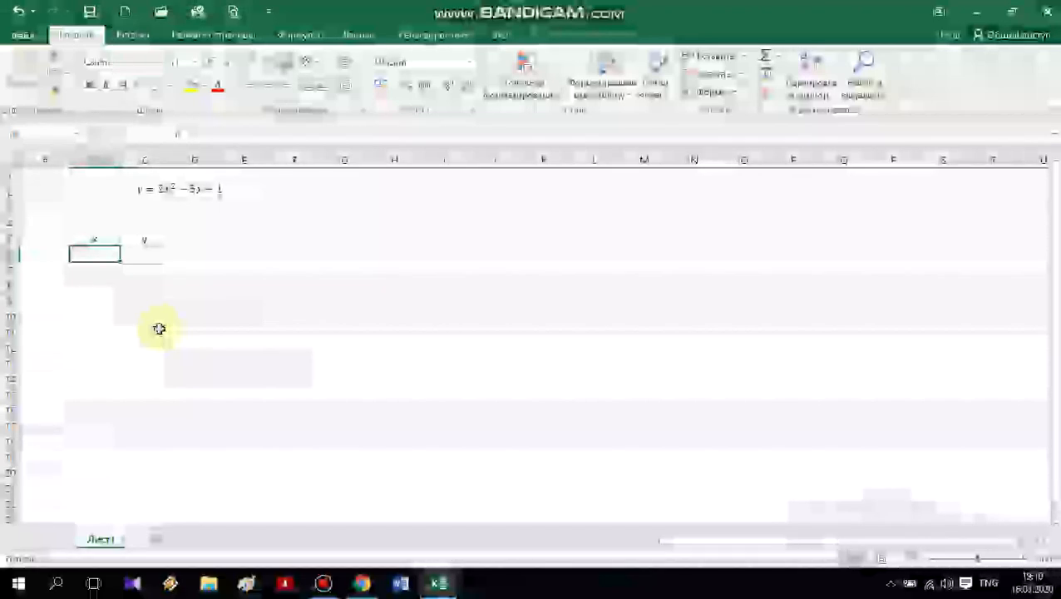
text(-3)
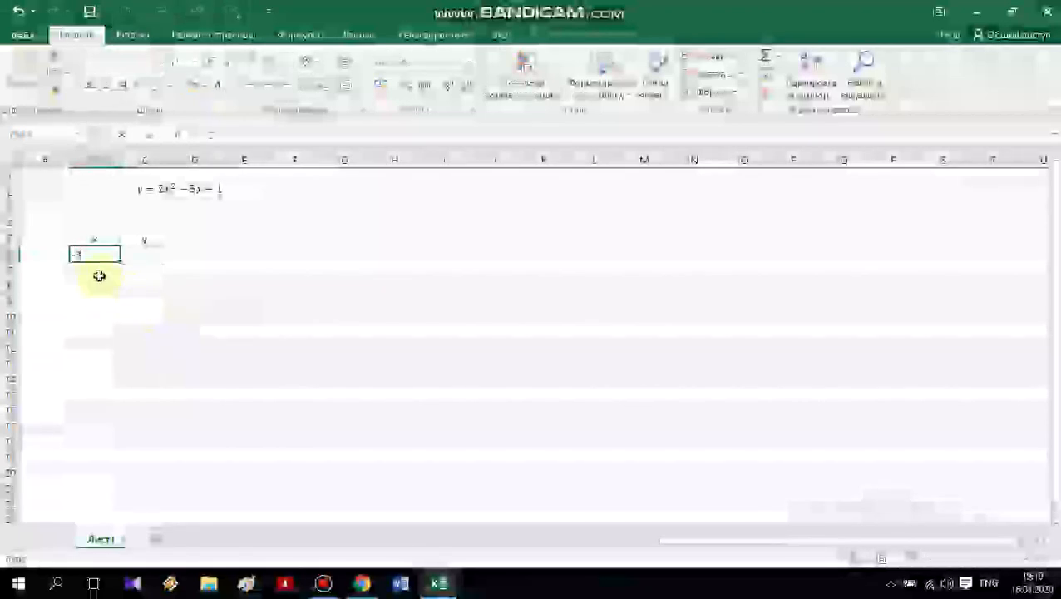
key(Return)
- Begin the formula for y in cell C6 with the quadratic term, =2*B6*B6
click(141, 254)
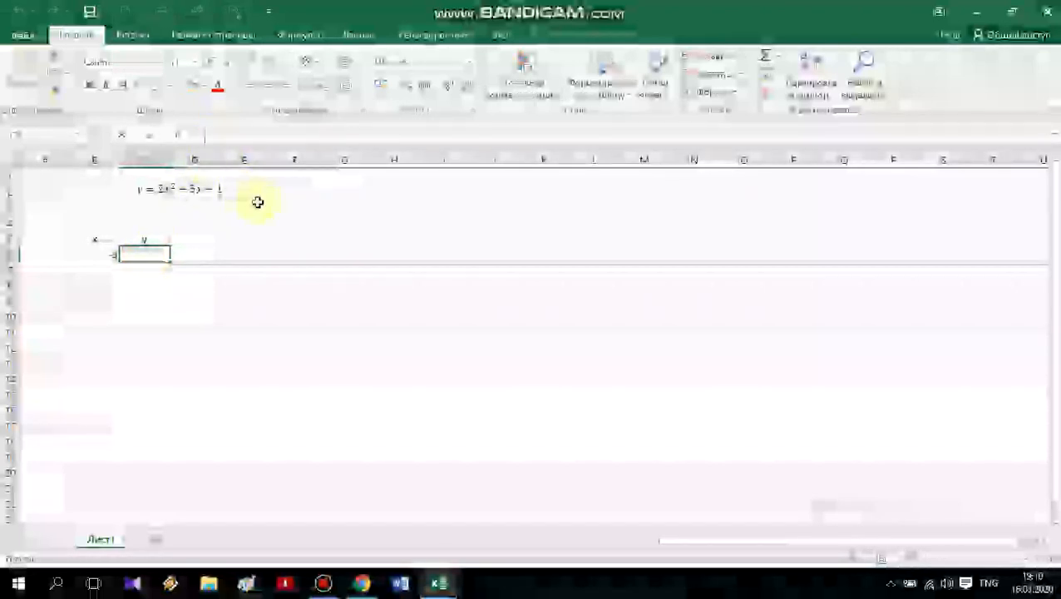
text(=)
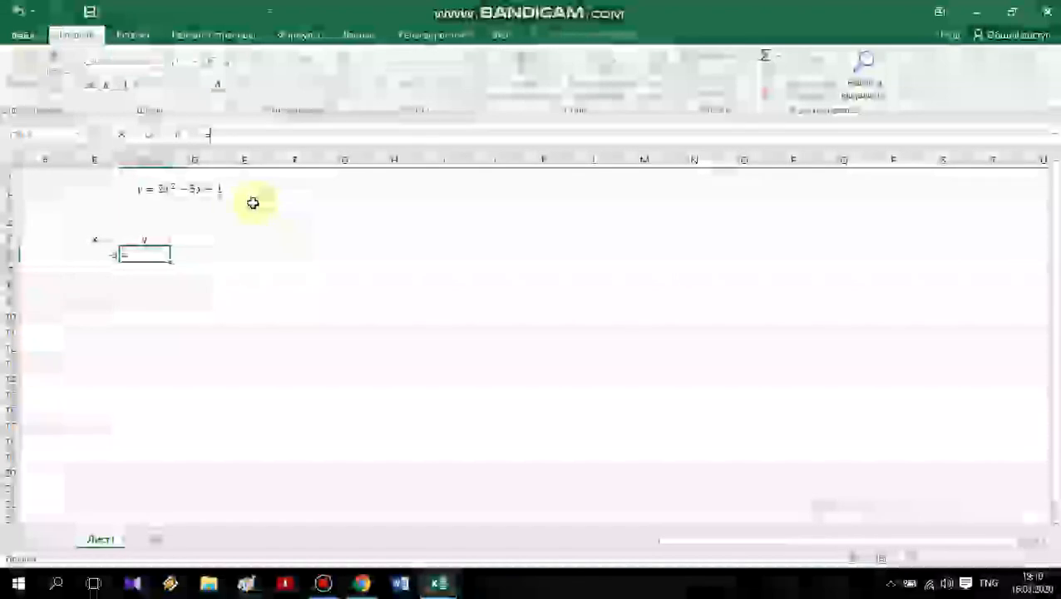
click(106, 257)
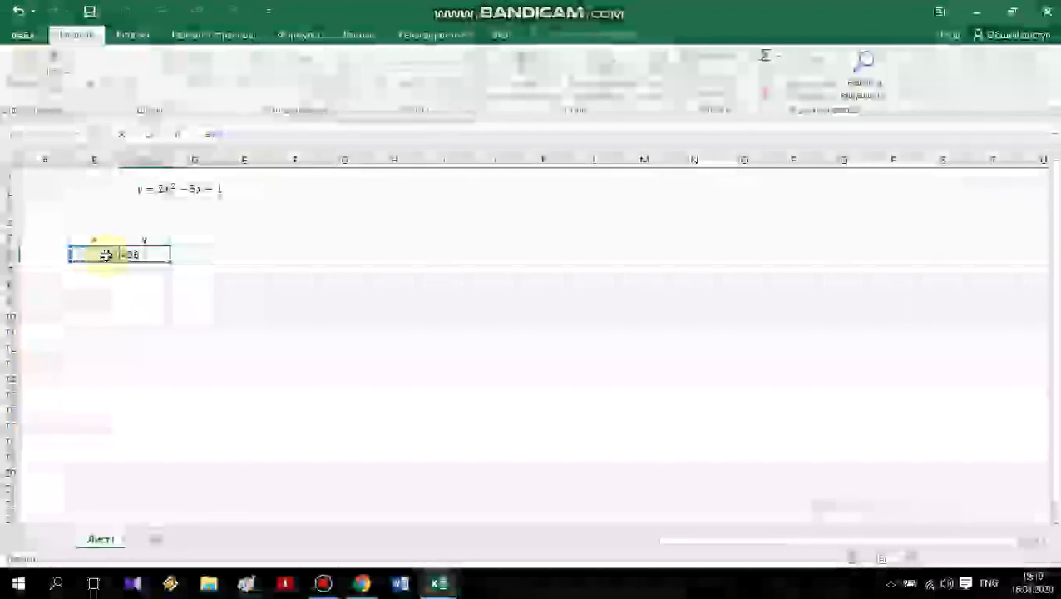
text(^)
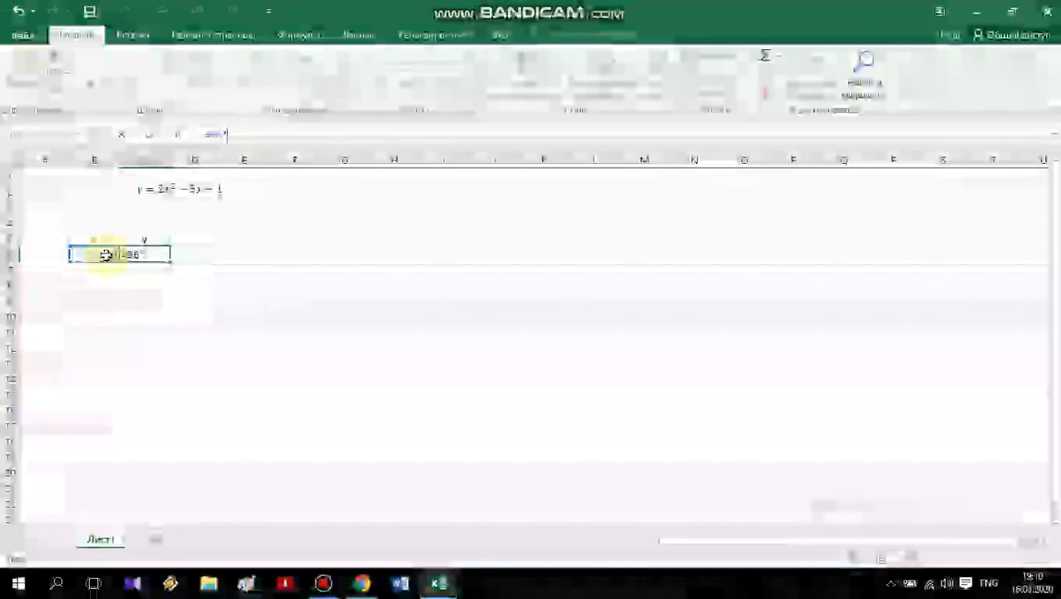
key(BackSpace)
key(BackSpace)
key(BackSpace)
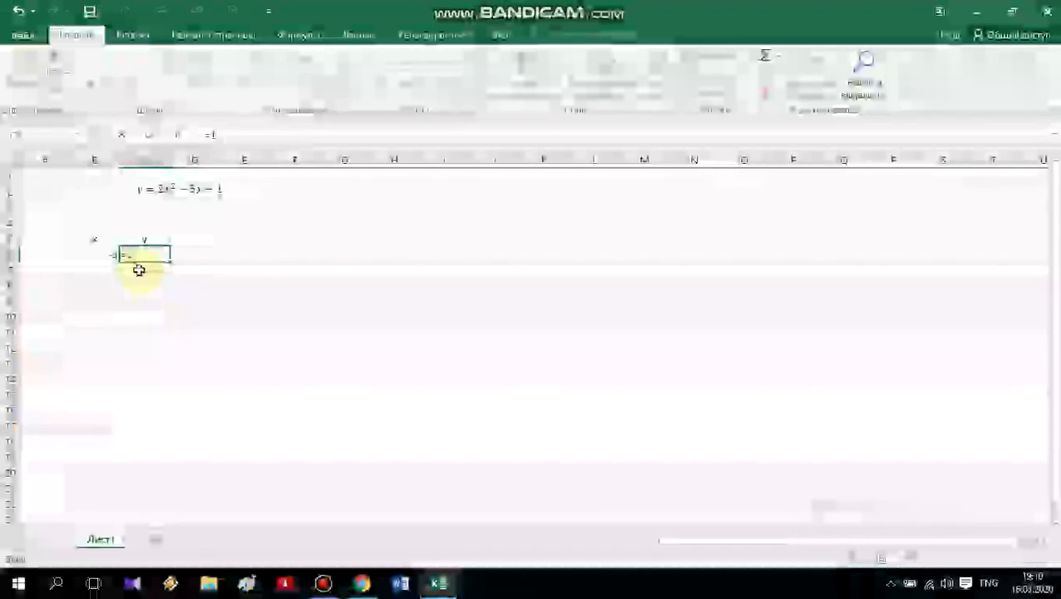
click(108, 255)
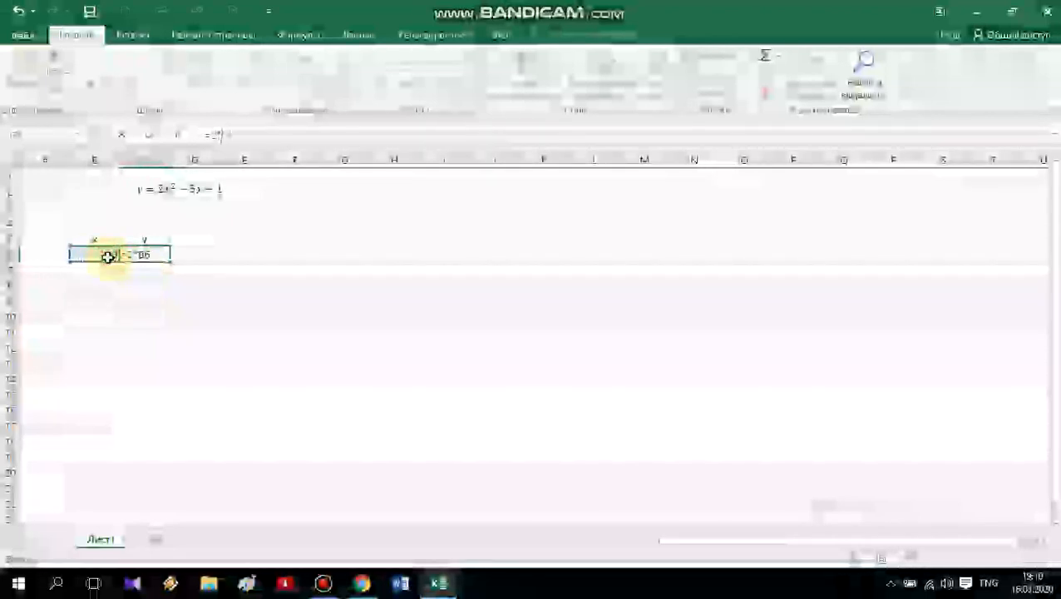
text(^)
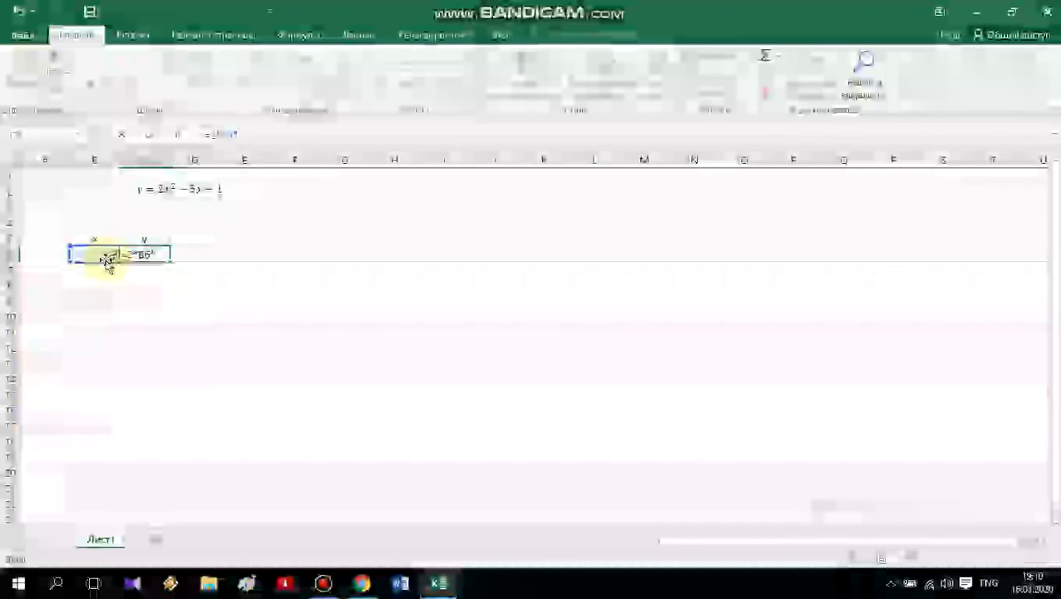
click(107, 256)
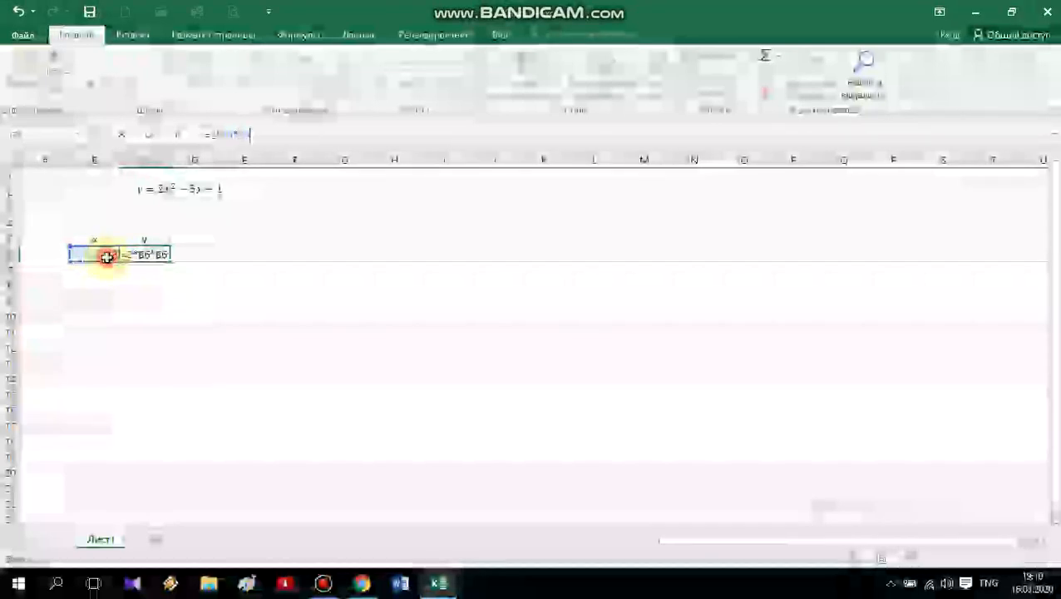
- Complete the formula in C6 with the linear and constant terms, -5*B6-1
text(+)
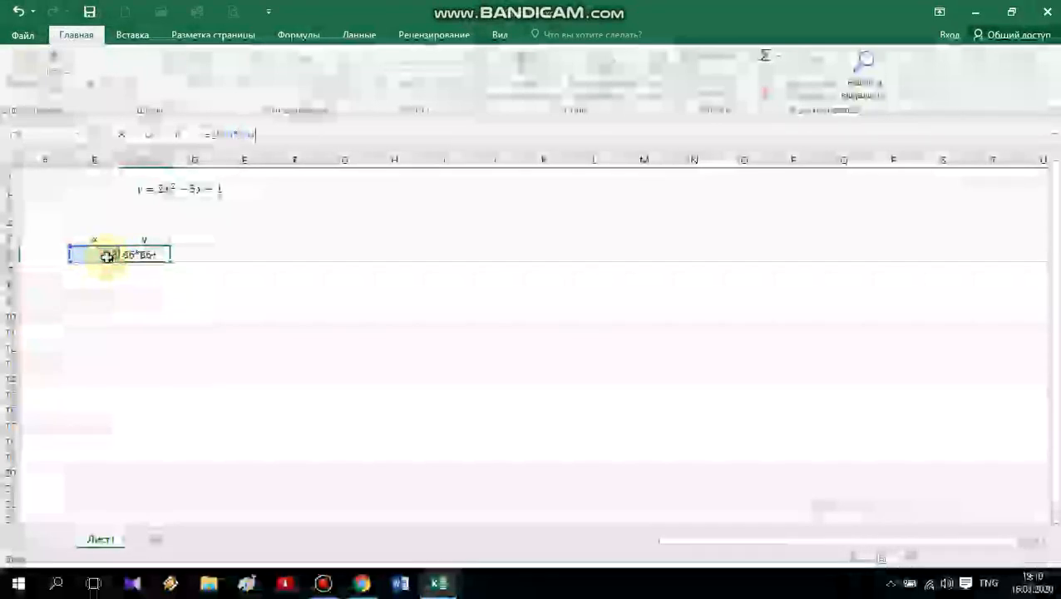
key(BackSpace)
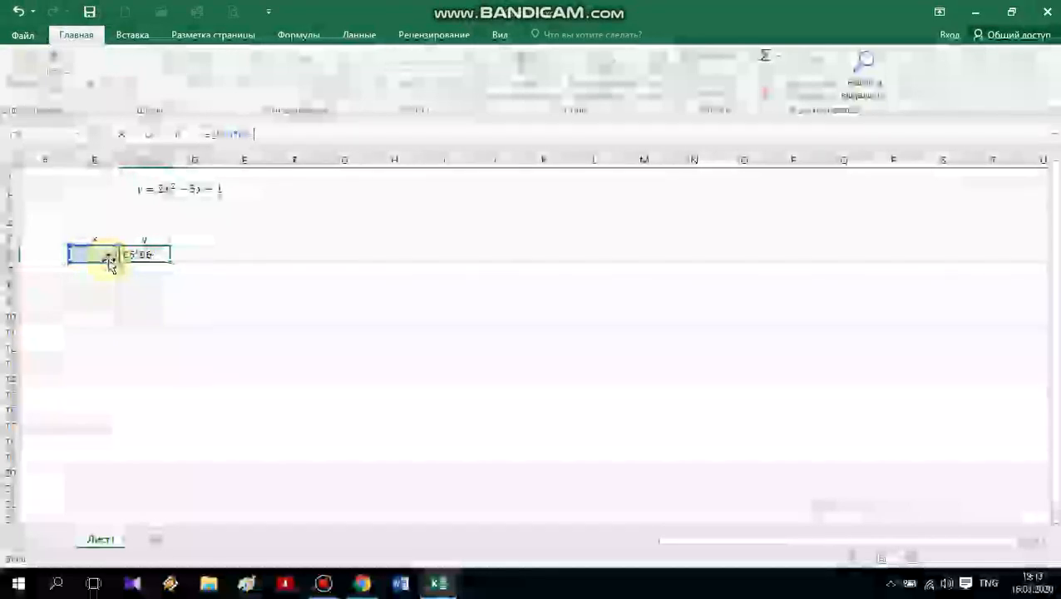
text(-5*)
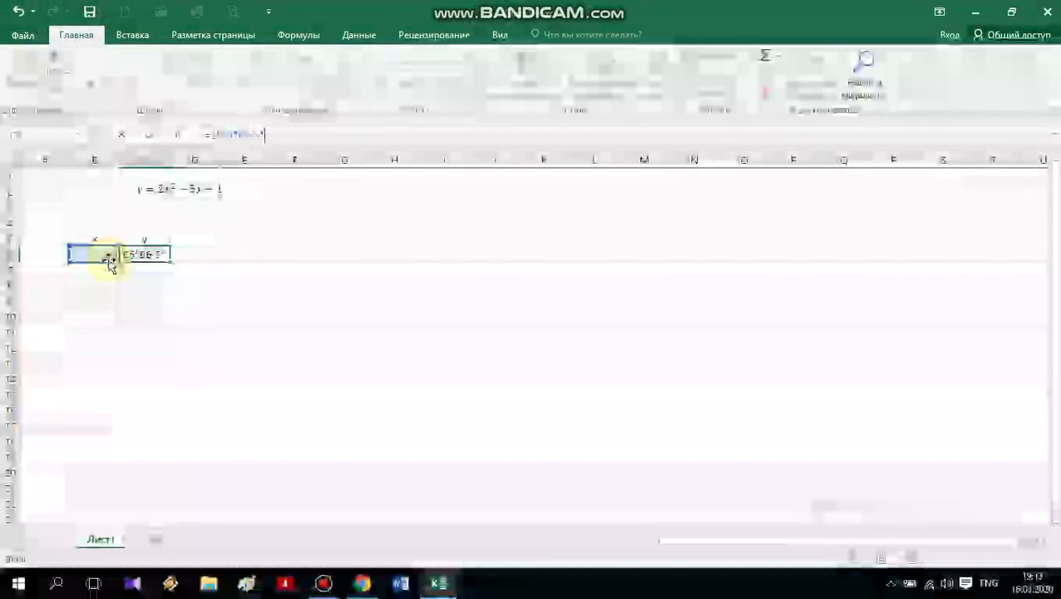
click(99, 257)
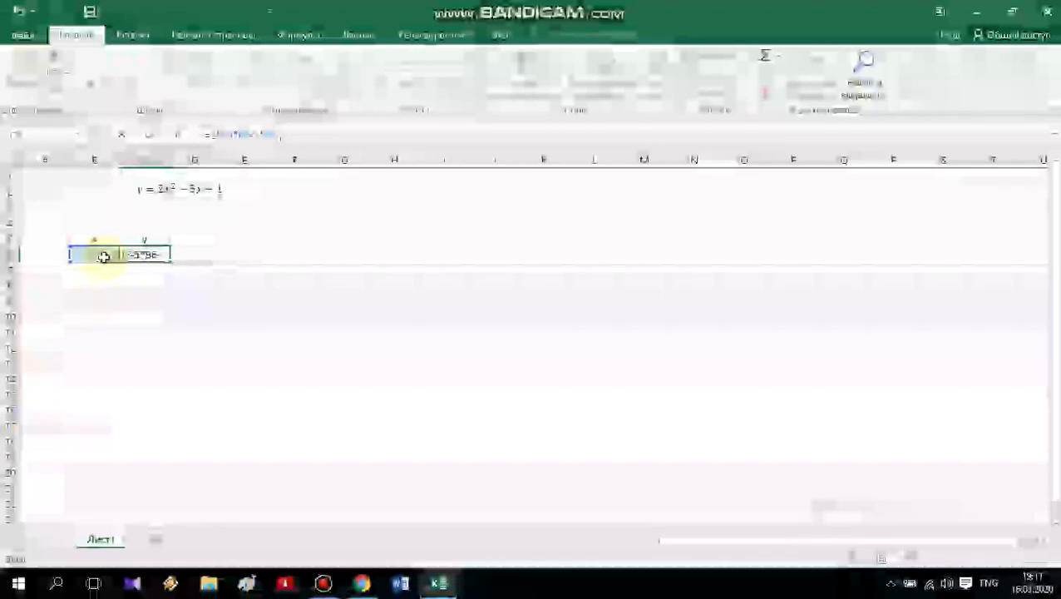
text(-1)
key(Return)
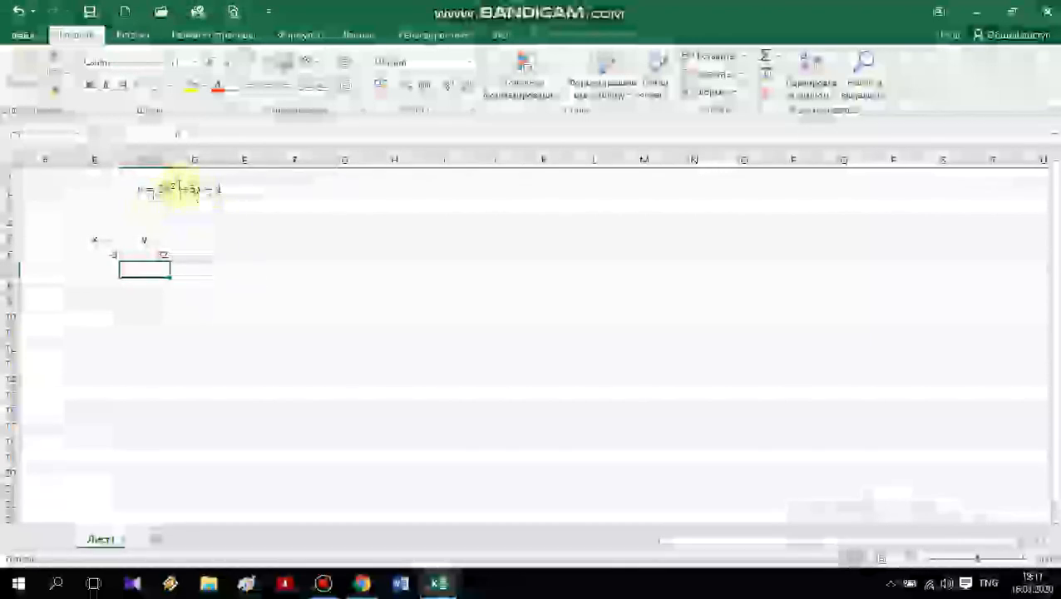
- Enter the remaining x values -2, -1, 0, 1, 2 and 3 in cells B7 to B12
click(101, 268)
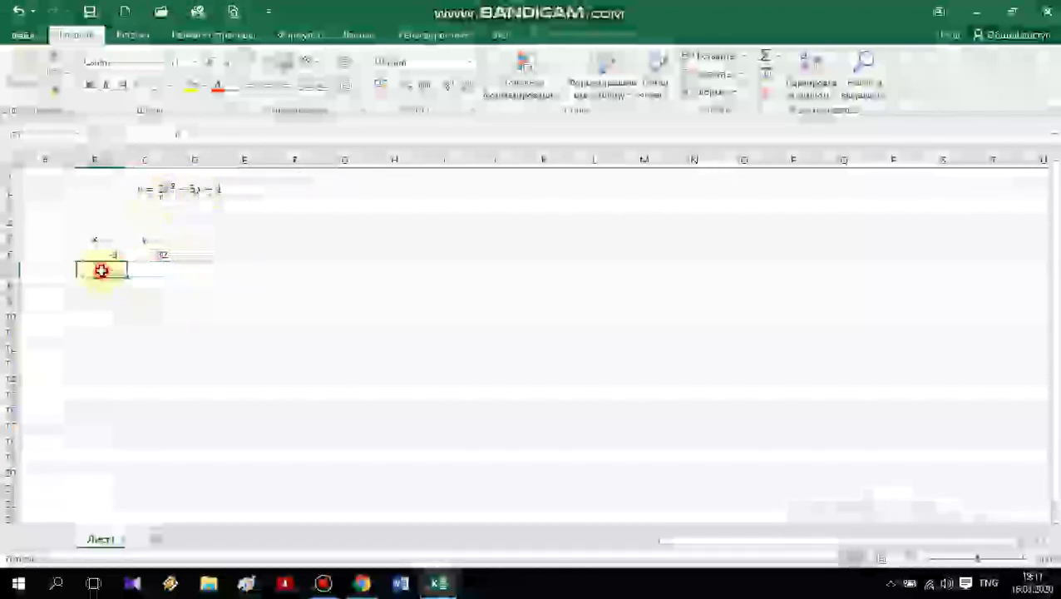
text(-2)
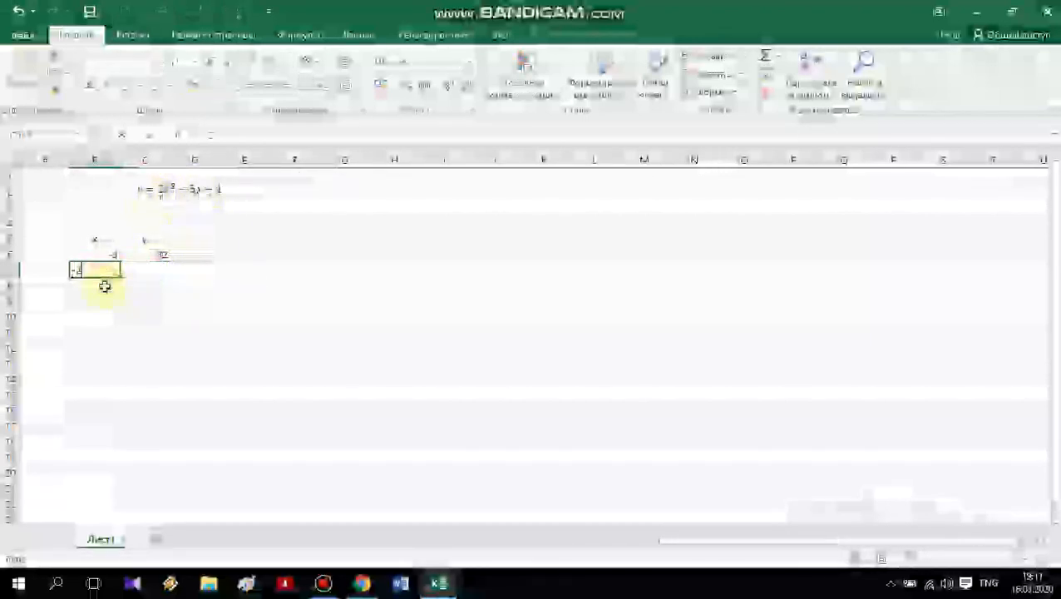
key(Return)
text(-2)
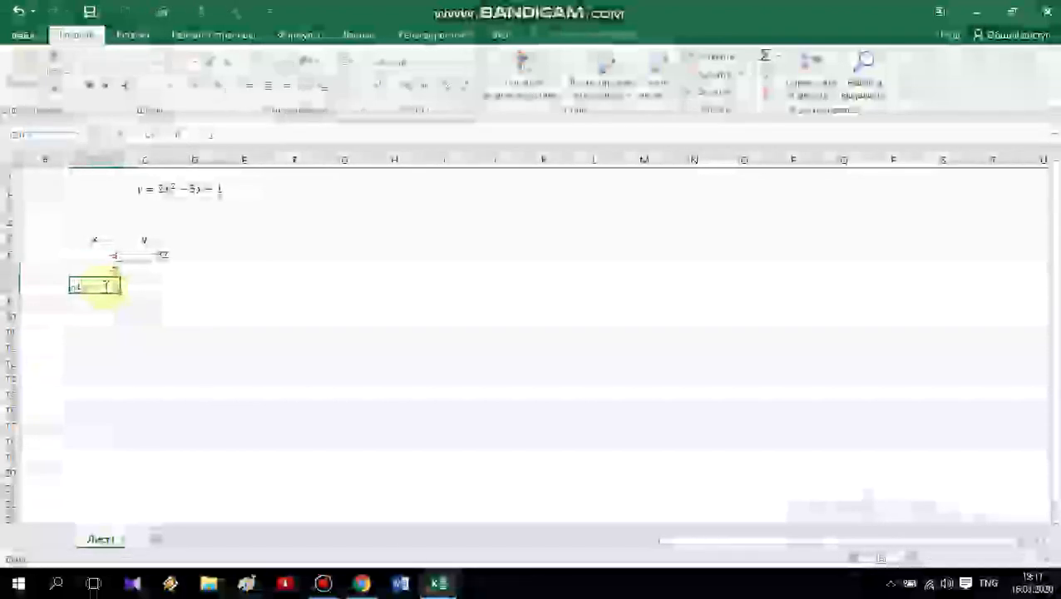
key(Return)
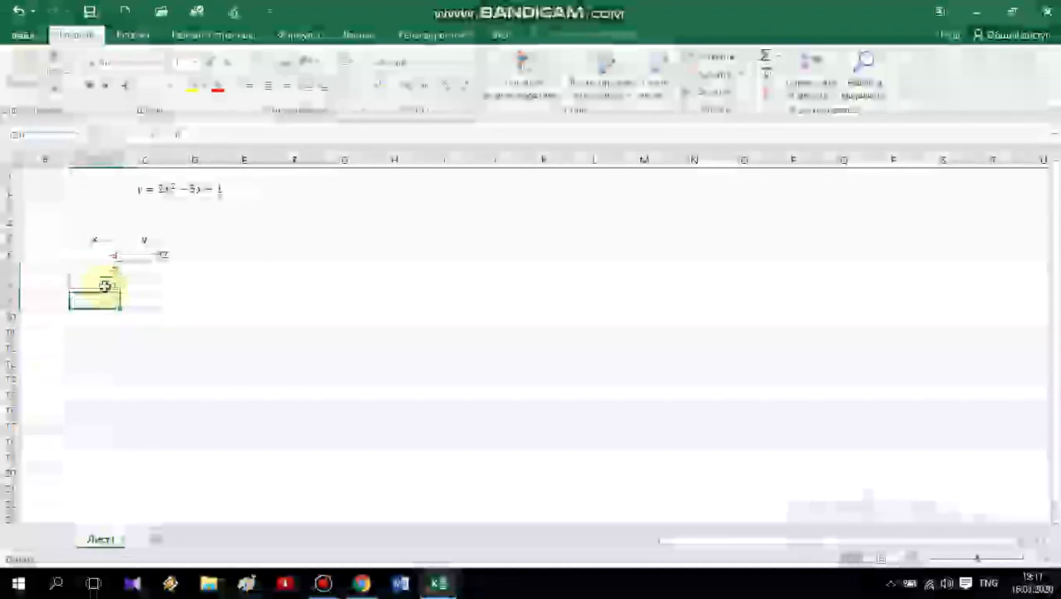
text(-0)
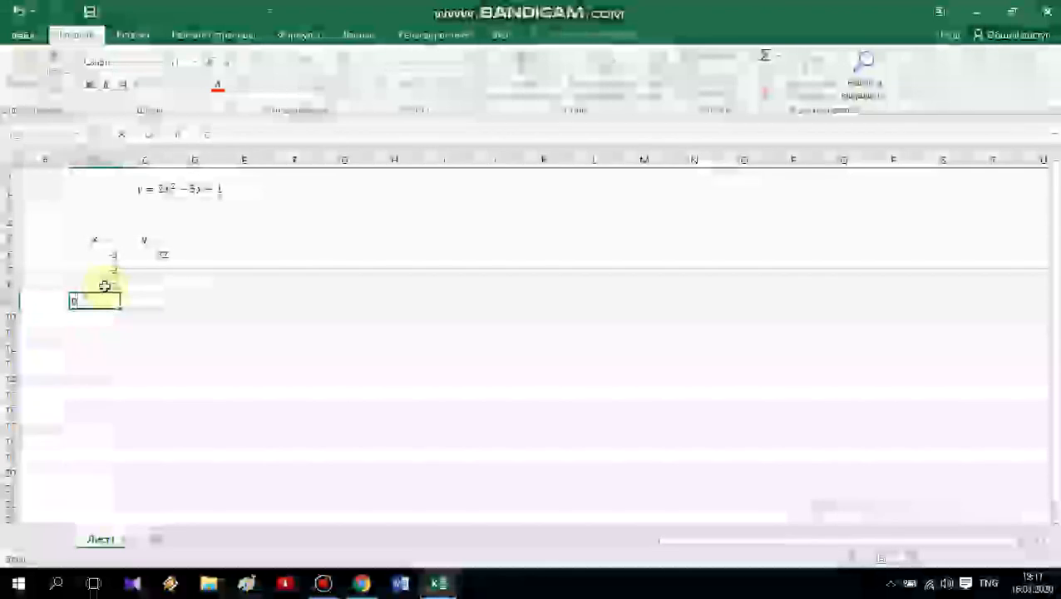
key(Return)
text(1)
key(Return)
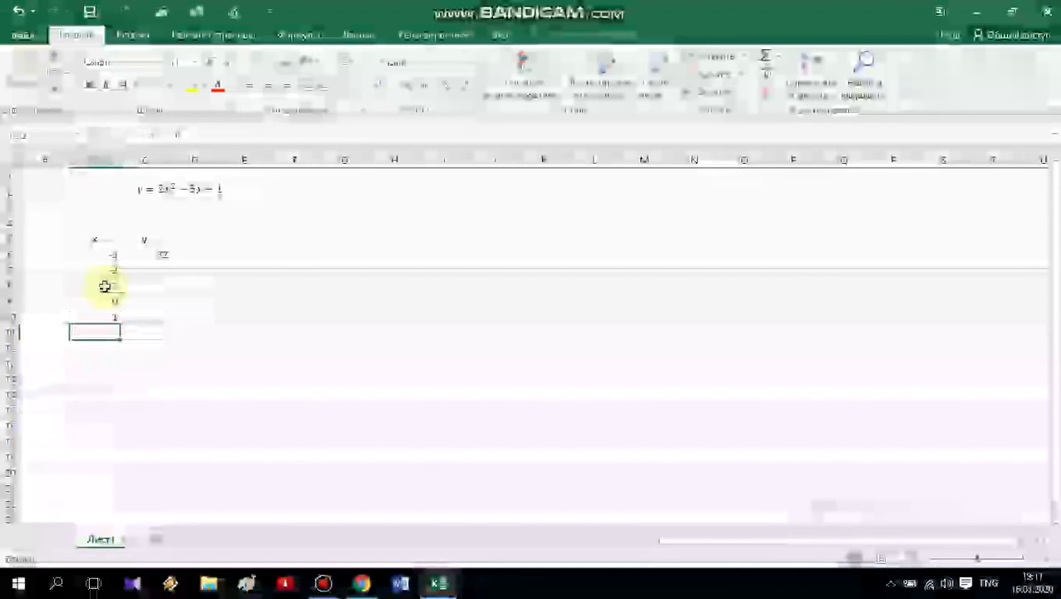
text(2)
key(Return)
text(3)
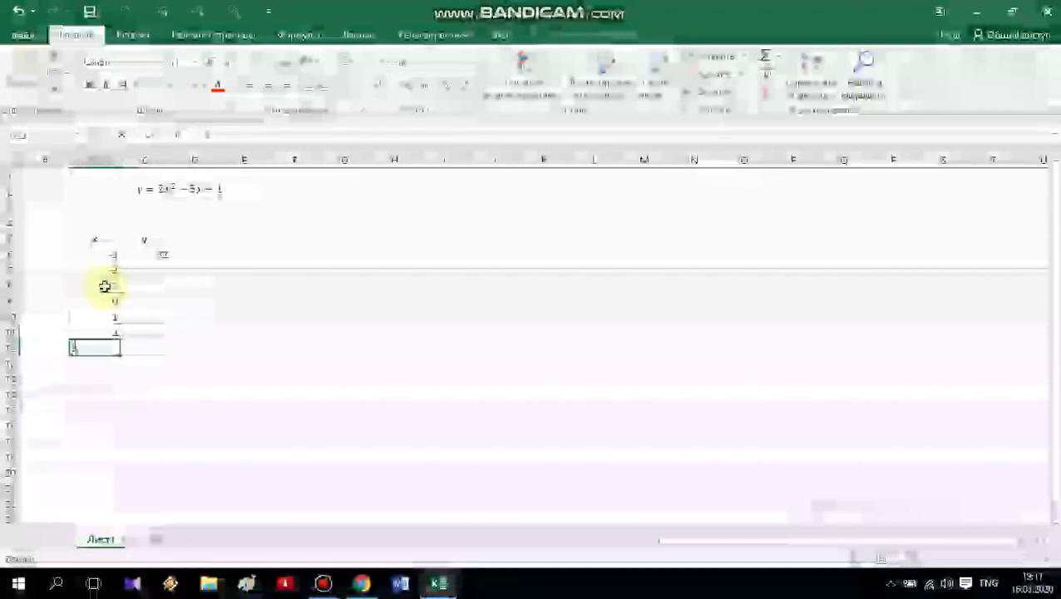
key(Tab)
- Copy the y formula from C6 into each of the cells C7 to C12
click(152, 258)
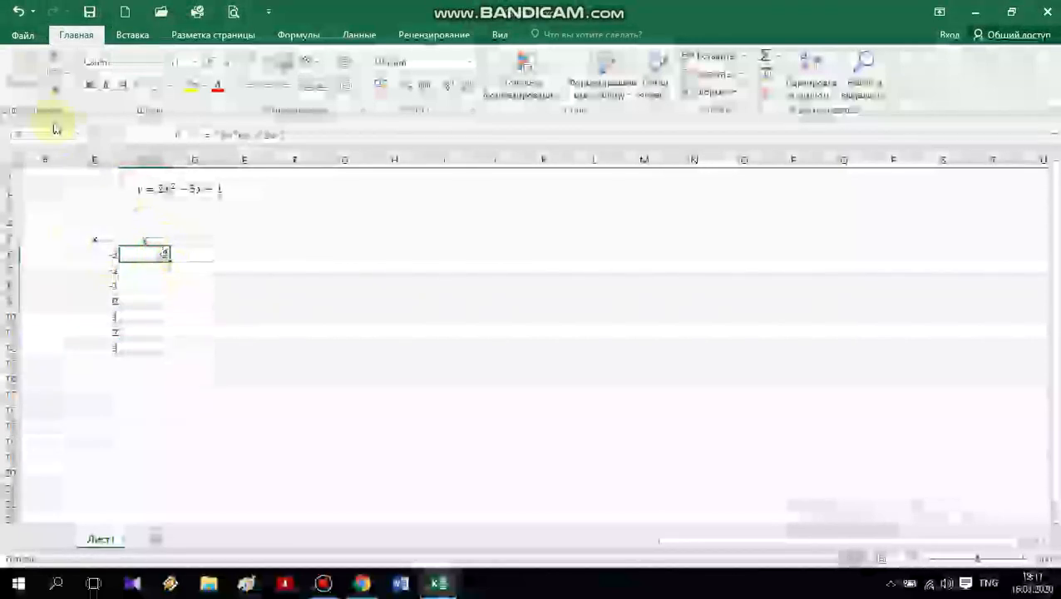
click(55, 72)
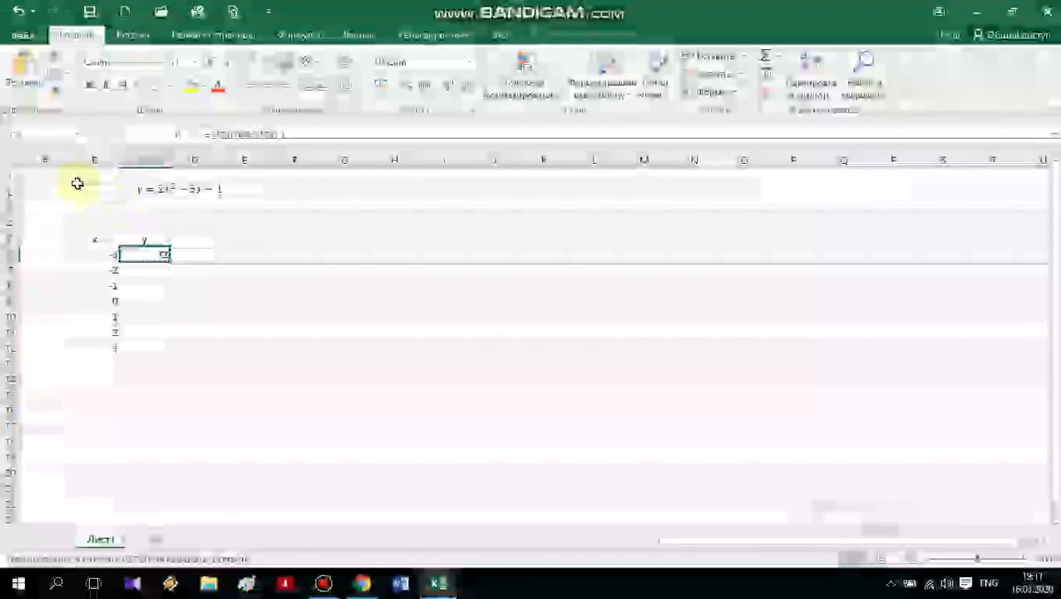
key(Down)
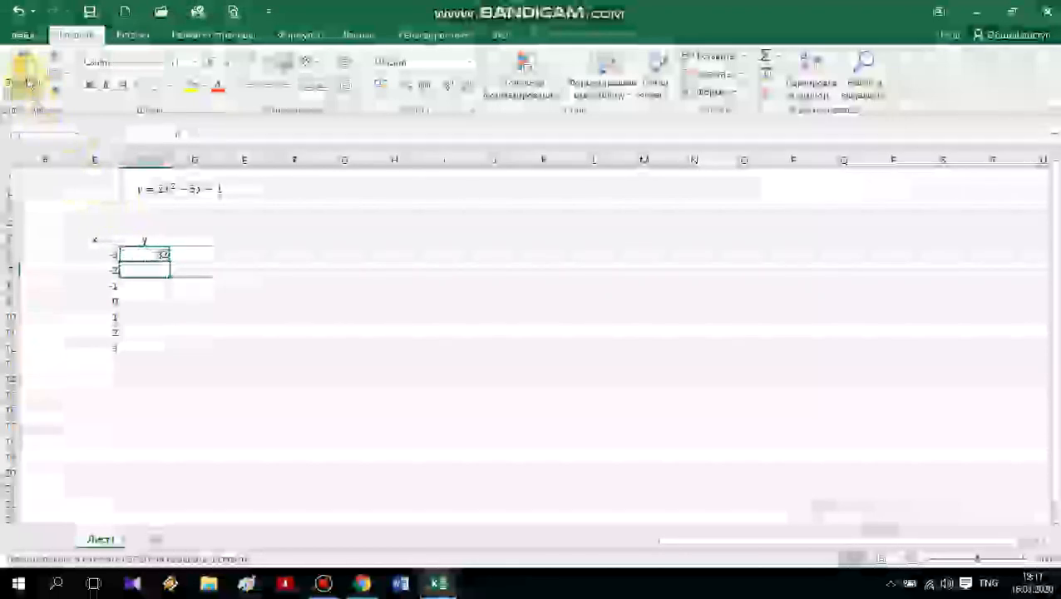
click(27, 75)
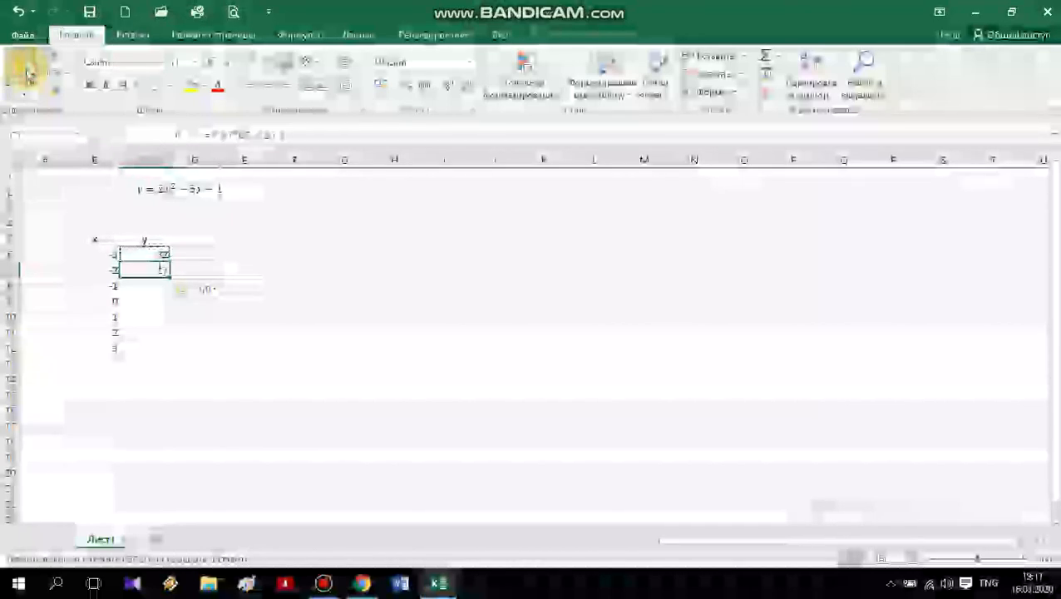
click(147, 288)
click(27, 75)
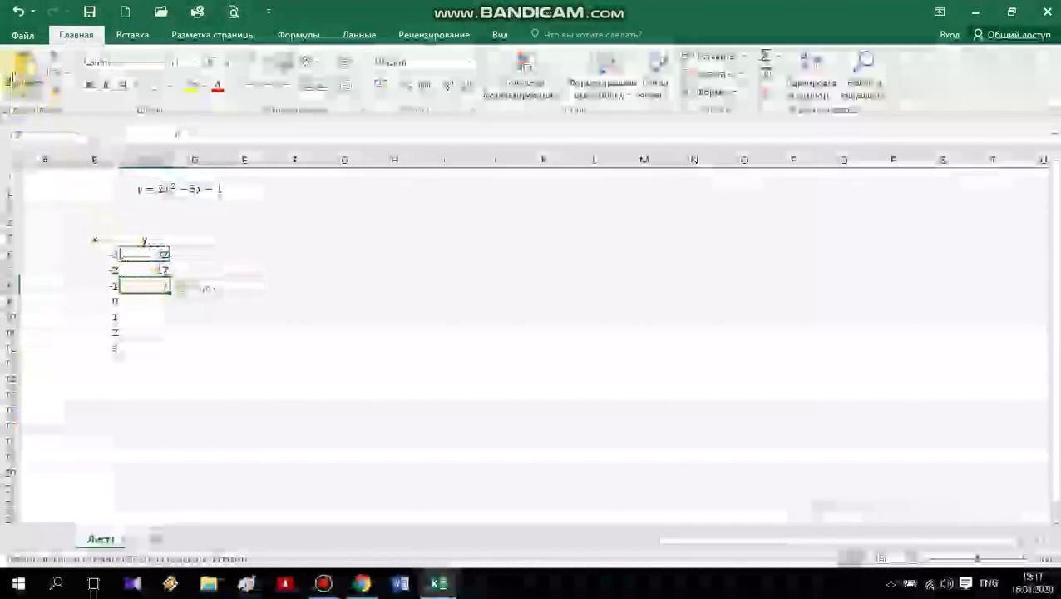
click(153, 305)
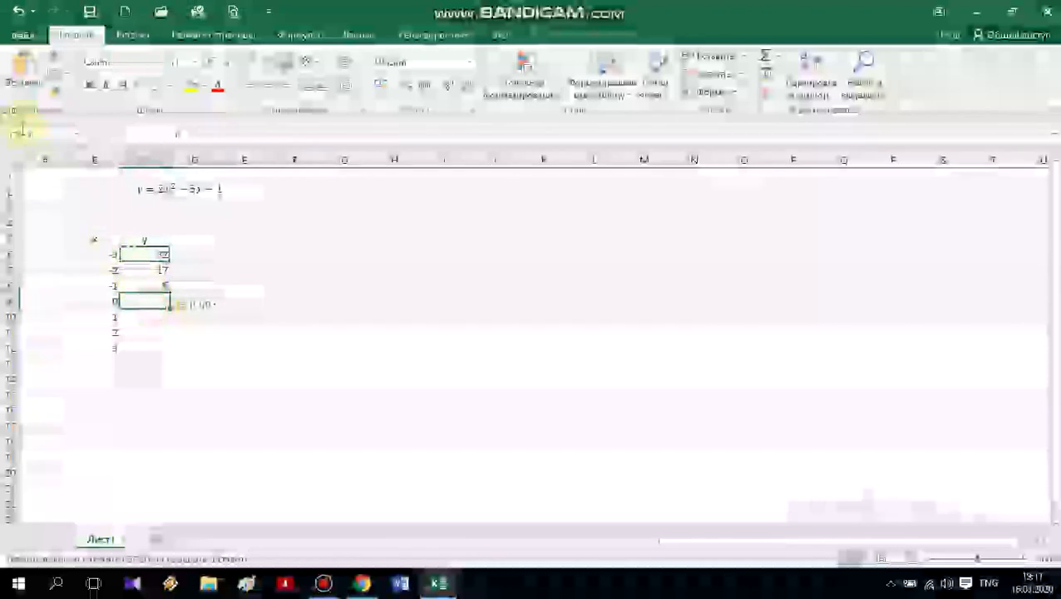
click(7, 60)
click(148, 320)
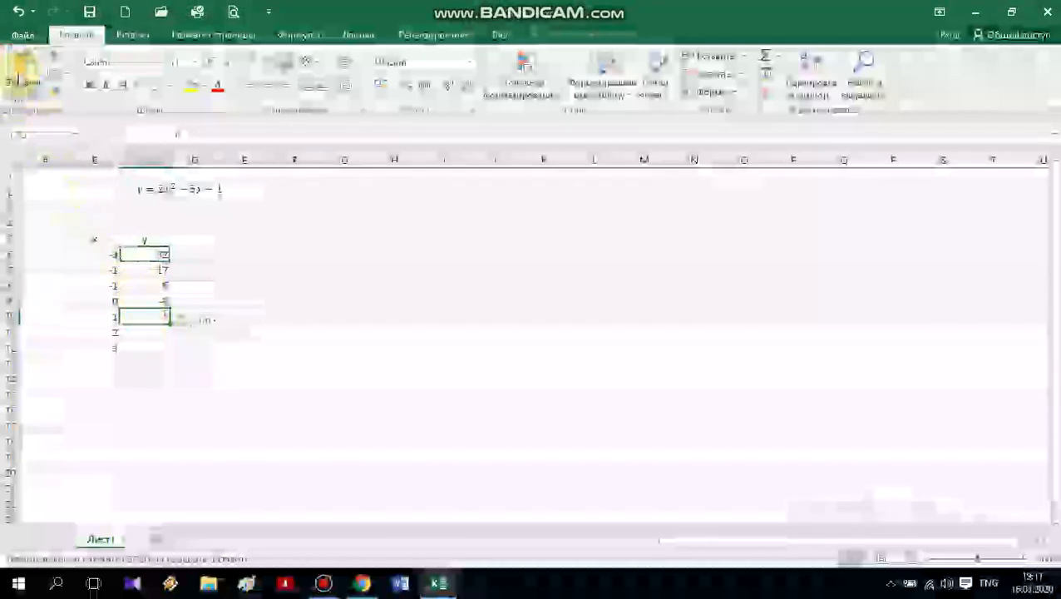
click(20, 75)
click(138, 329)
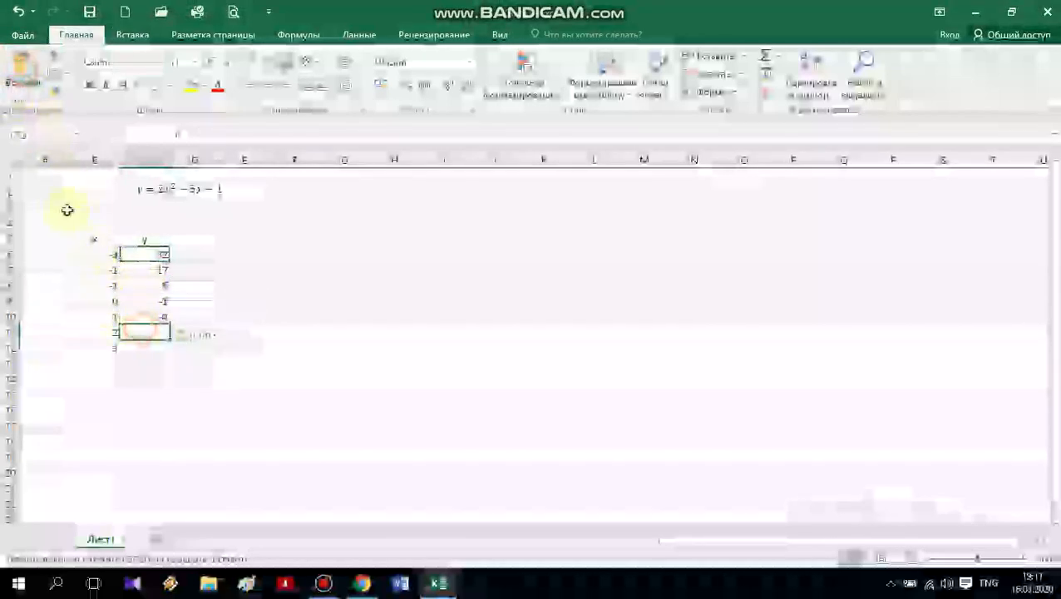
click(29, 79)
click(131, 346)
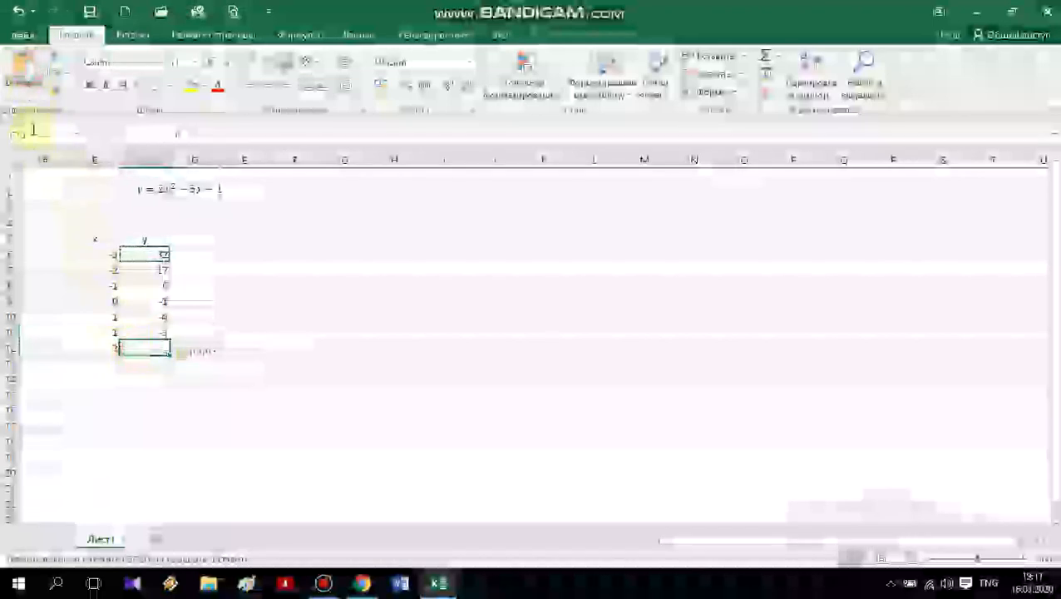
click(24, 73)
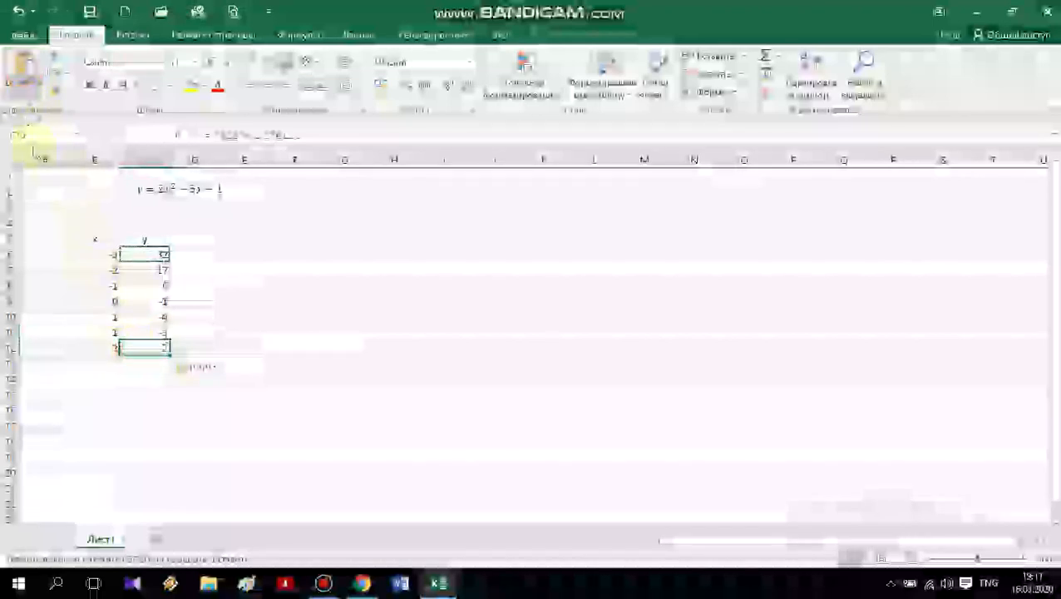
click(202, 297)
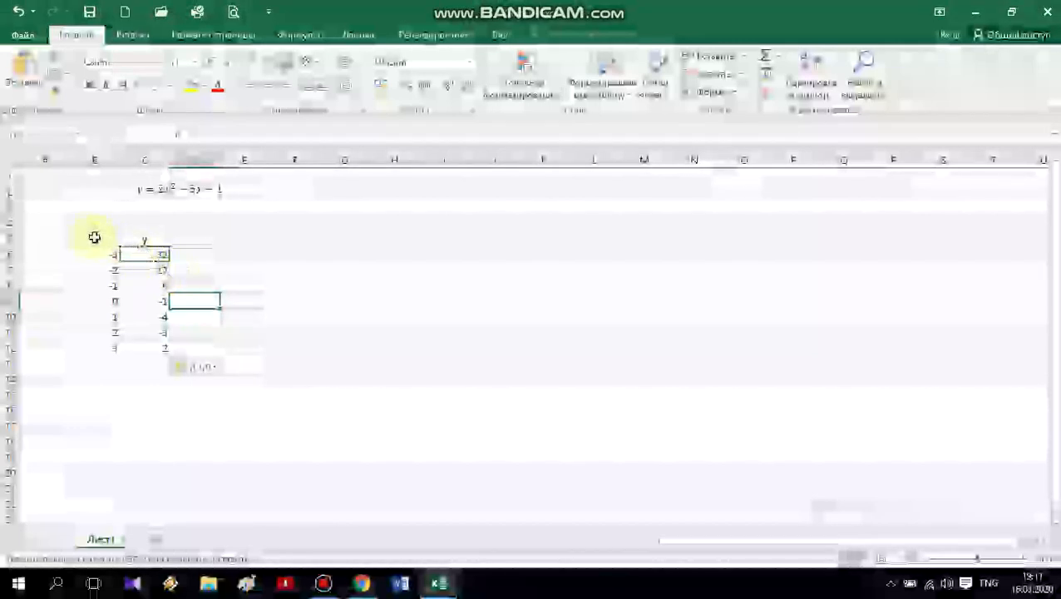
- Insert the recommended scatter chart (Точечная) with a connecting line from the x/y table in B5:C12
drag(89, 240, 162, 349)
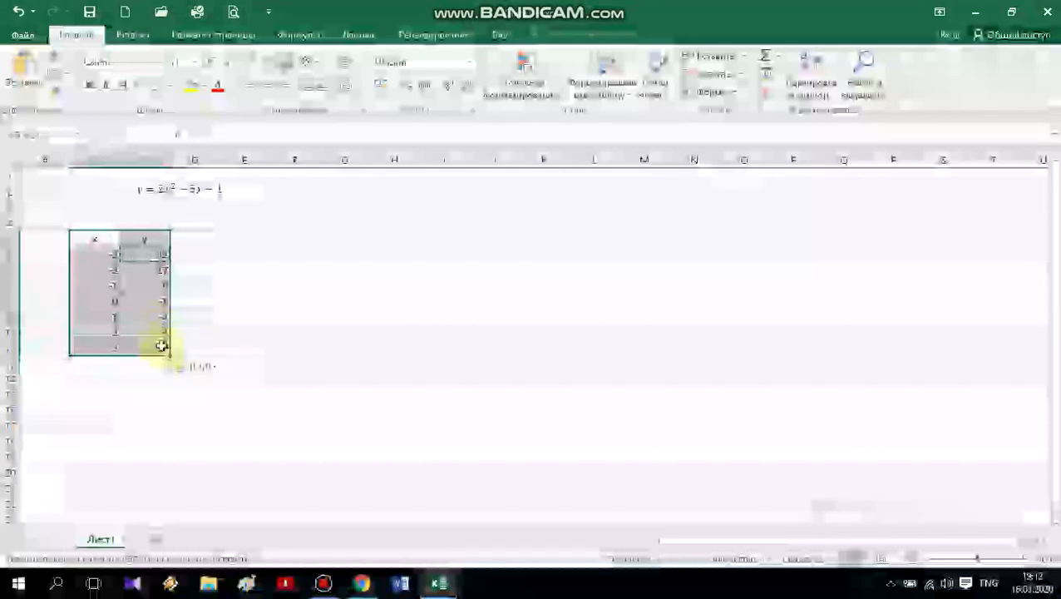
click(133, 36)
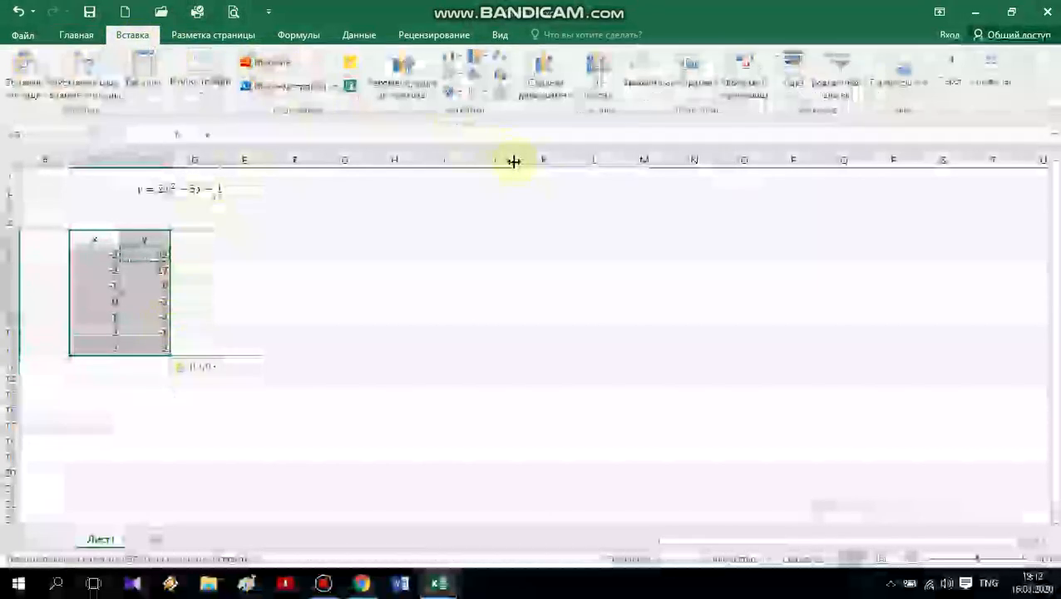
click(412, 86)
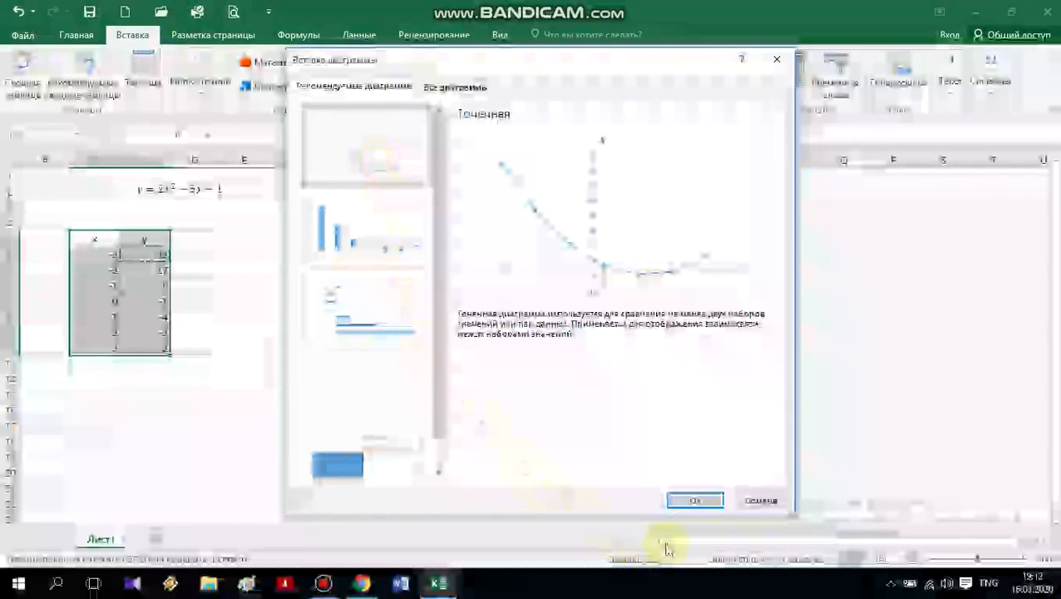
click(693, 500)
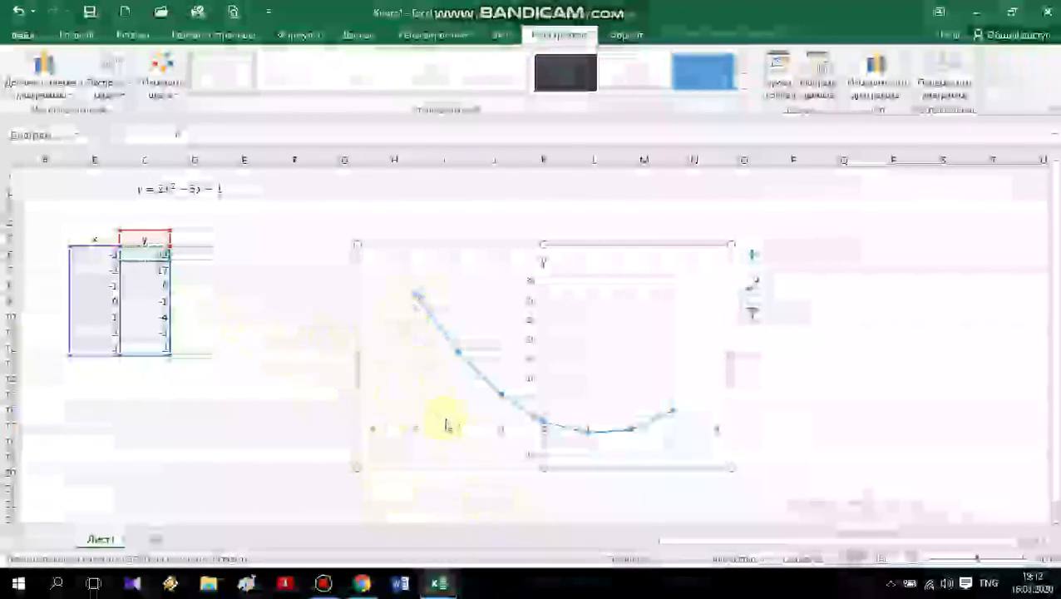
- Apply the chart style with the solid blue background to the scatter chart
click(453, 351)
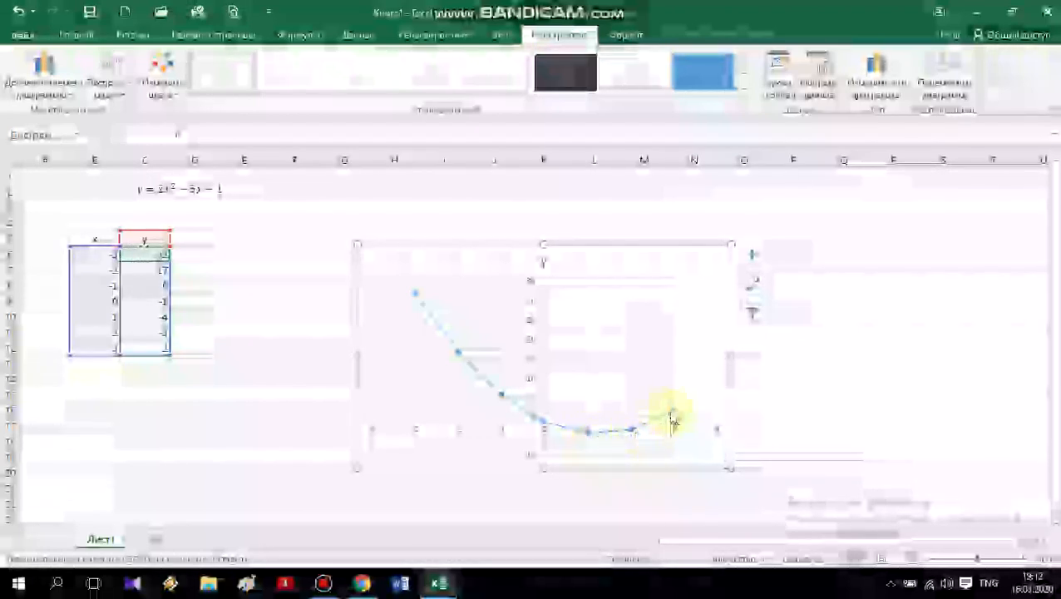
click(350, 76)
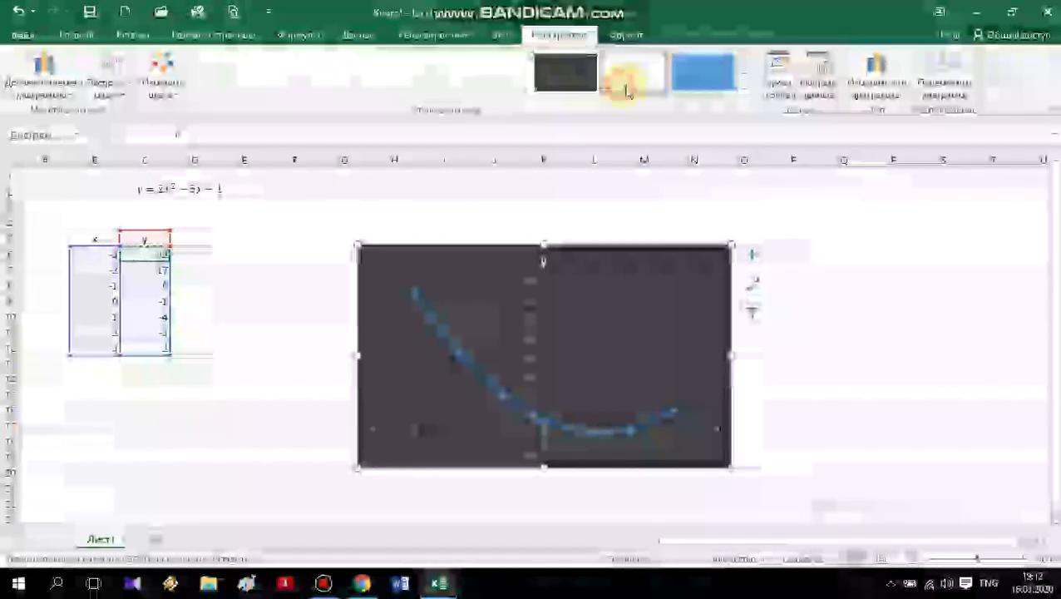
click(702, 80)
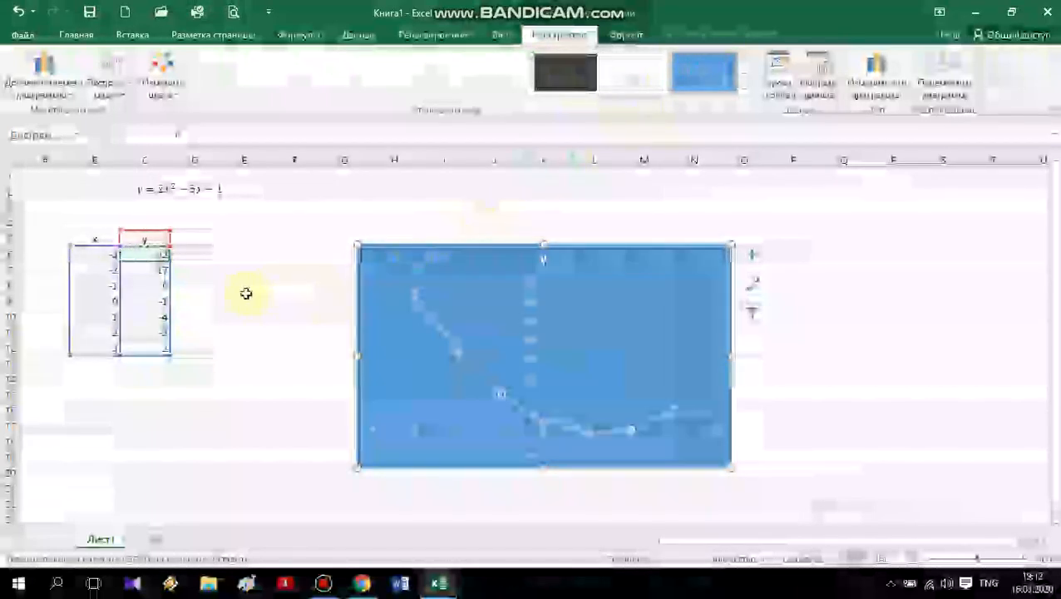
click(247, 367)
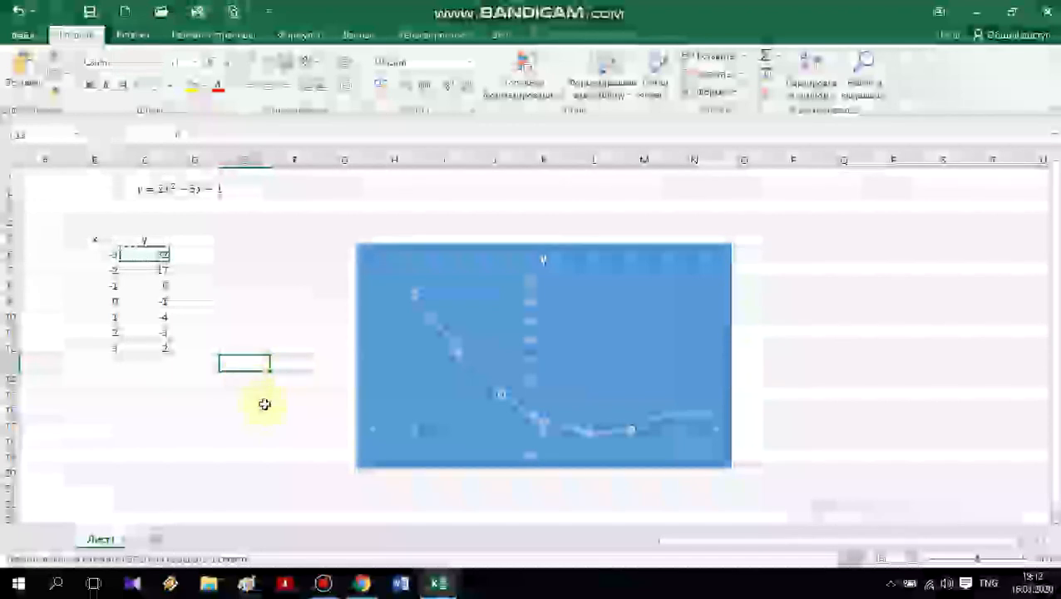
click(326, 584)
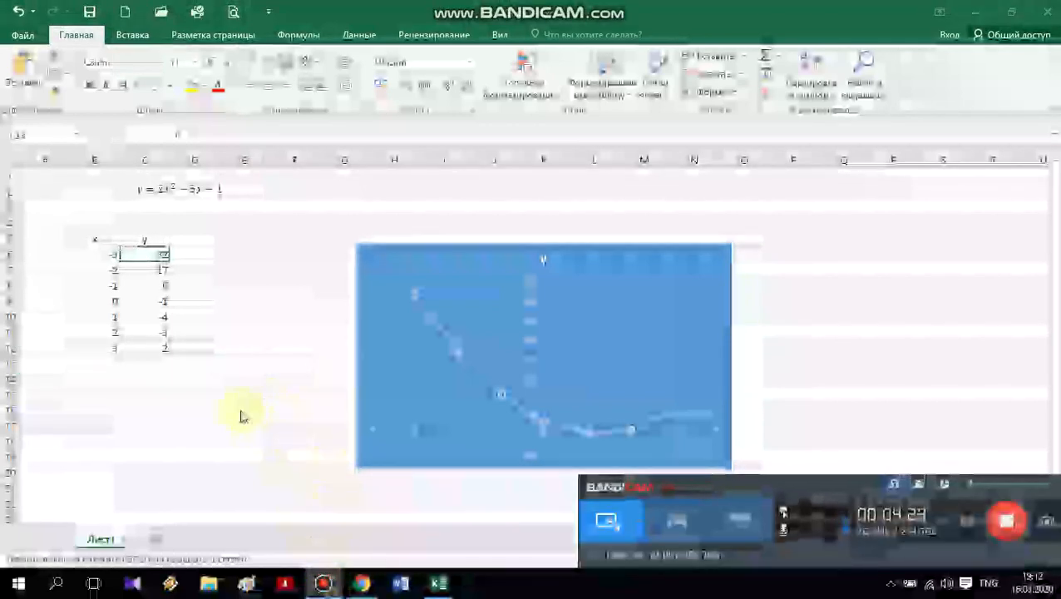